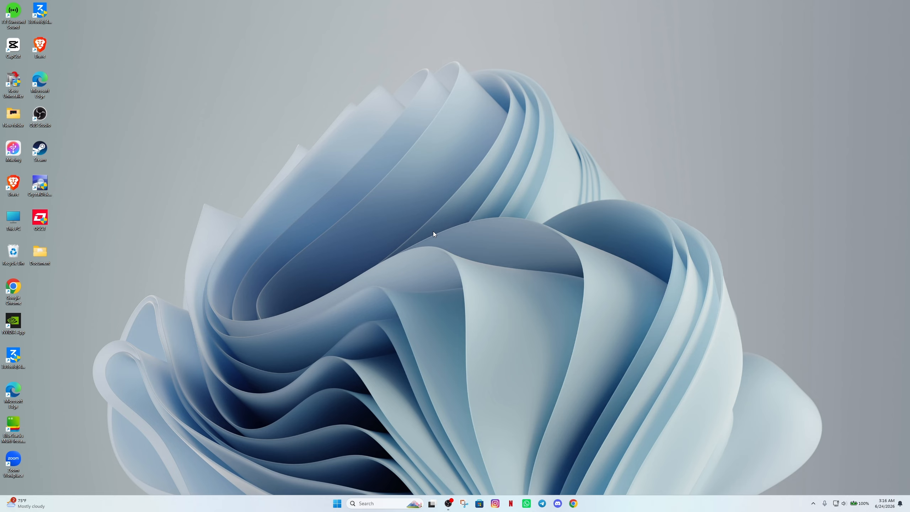
# Open NVIDIA Control Panel from the desktop and look through the global settings on the Manage 3D Settings page
pyautogui.rightClick(434, 231)
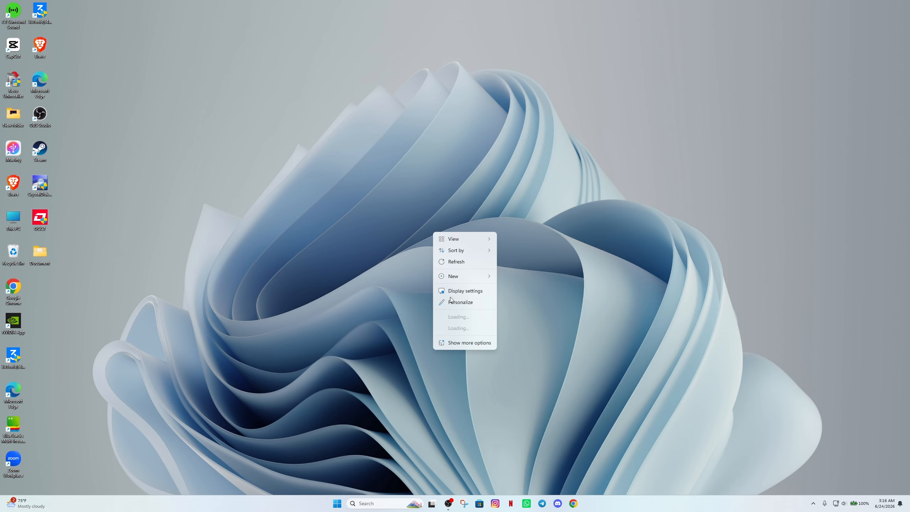
pyautogui.click(466, 343)
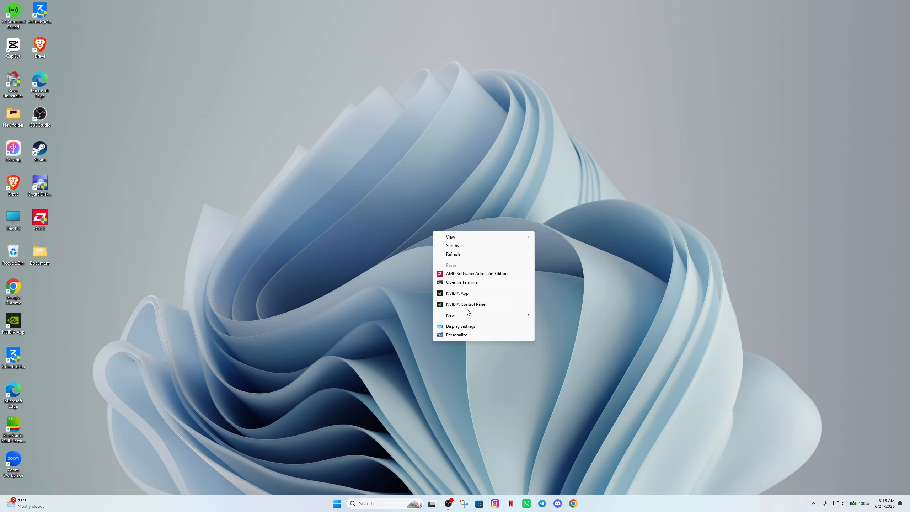
pyautogui.click(468, 304)
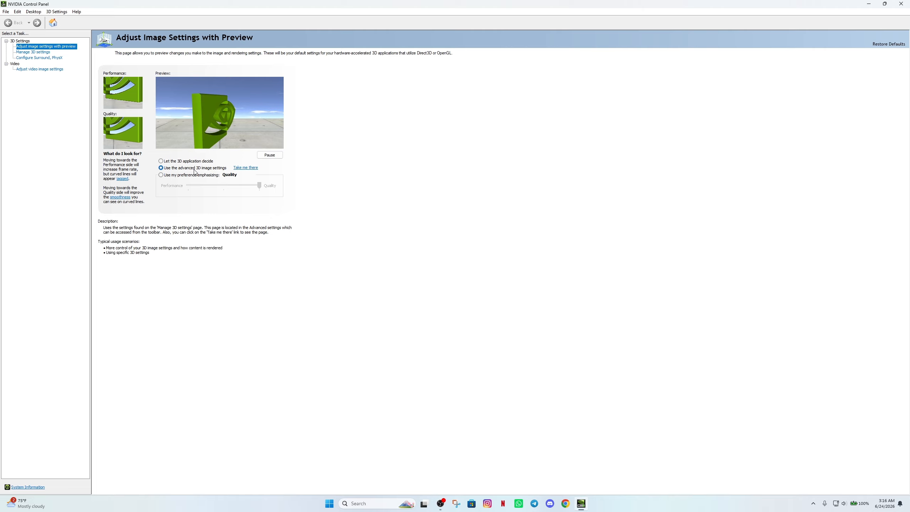
pyautogui.press('Down')
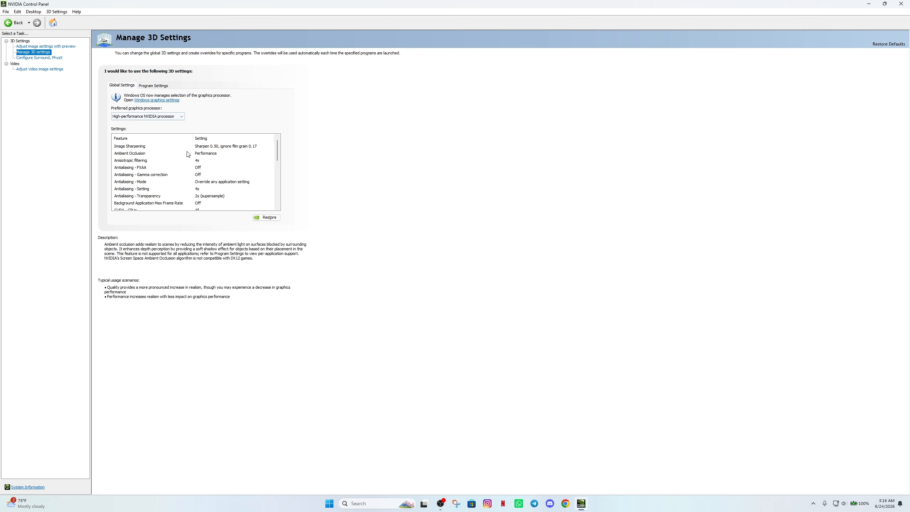
pyautogui.scroll(-10, 162, 145)
pyautogui.scroll(10, 198, 175)
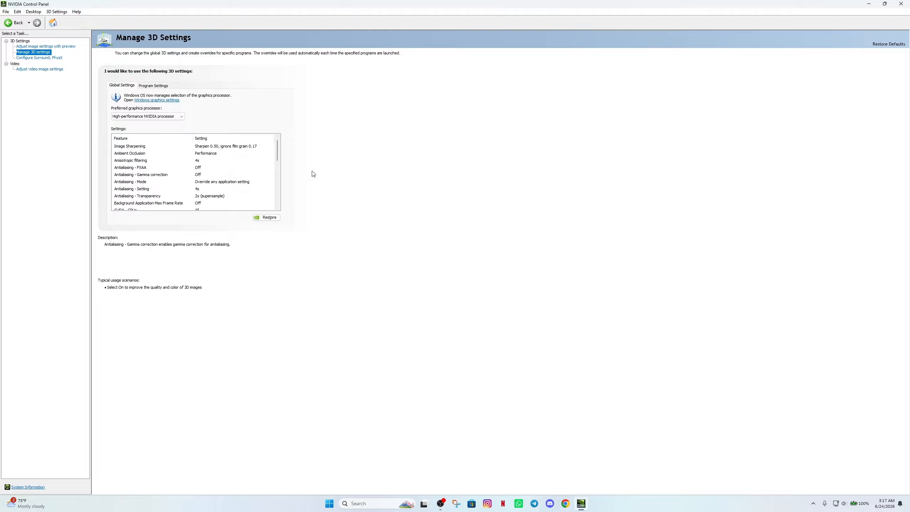
# Turn Image Sharpening off in the global 3D settings
pyautogui.click(231, 148)
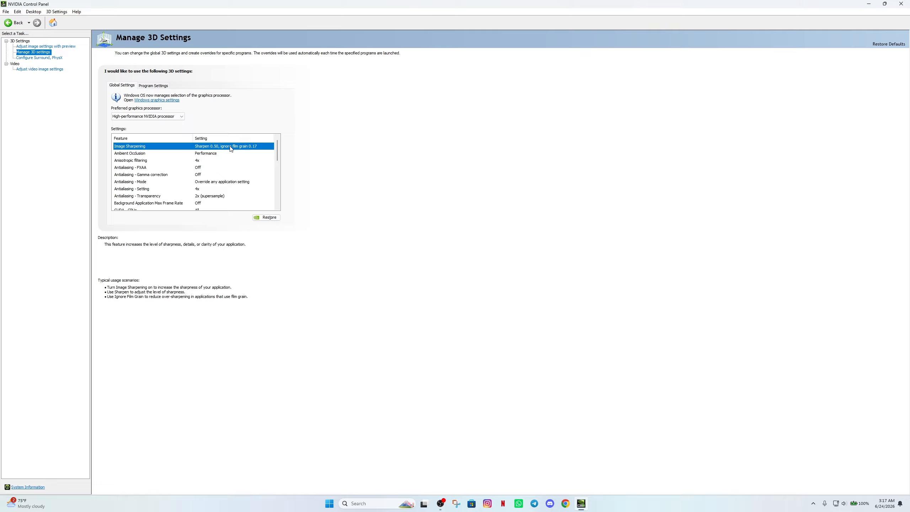
pyautogui.click(231, 147)
pyautogui.click(233, 146)
pyautogui.click(205, 161)
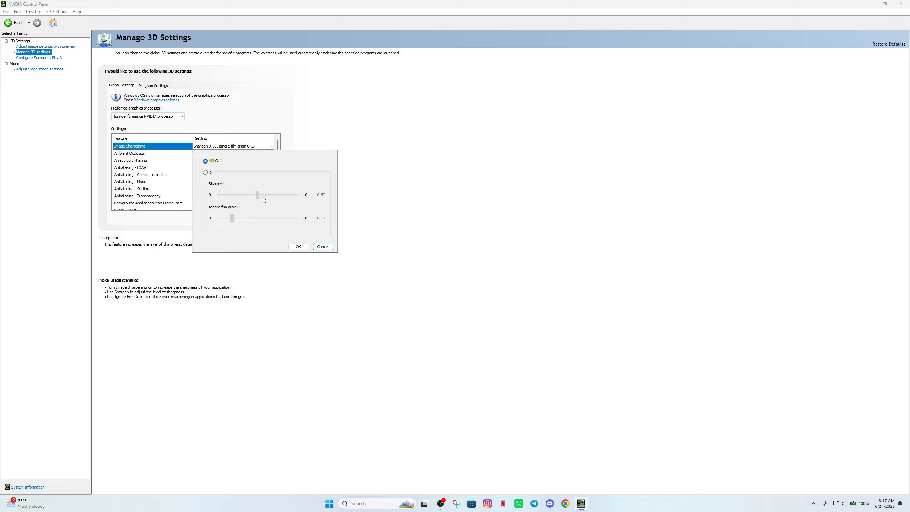
pyautogui.click(298, 246)
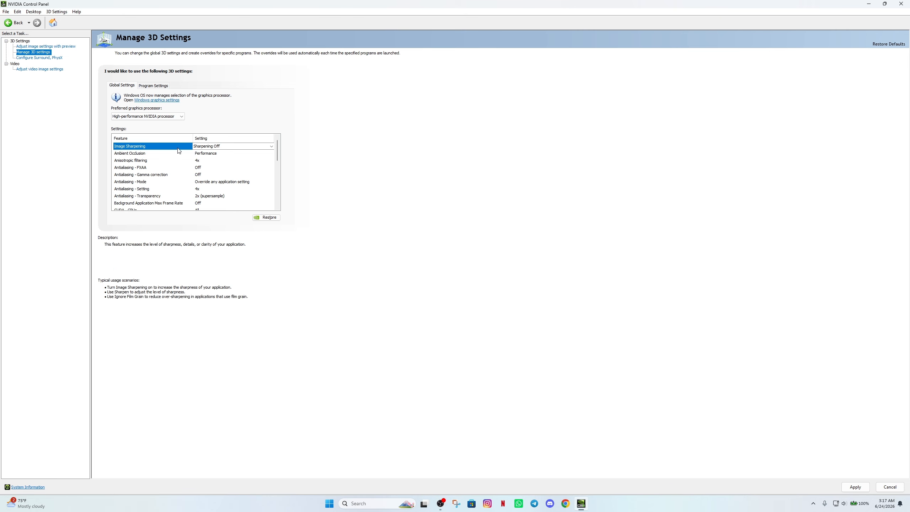
# Set Ambient Occlusion to Off and Anisotropic filtering to Application-controlled
pyautogui.click(137, 155)
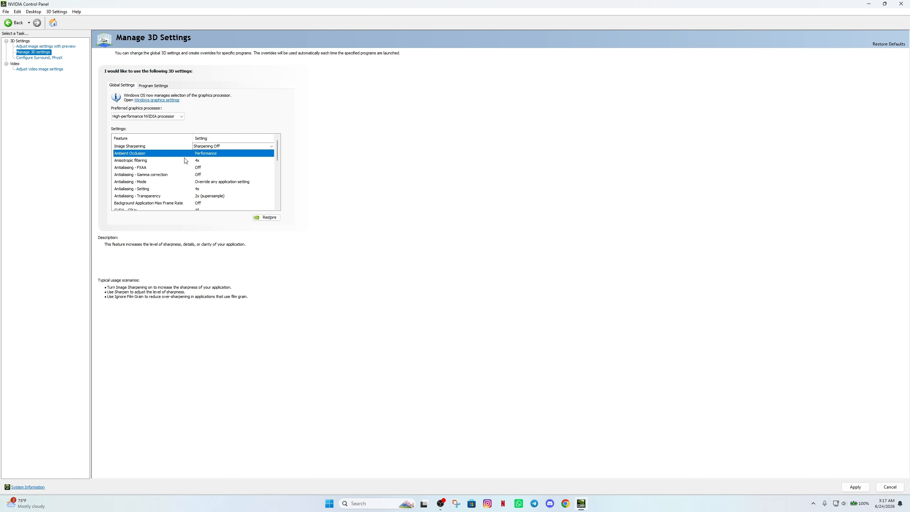
pyautogui.click(206, 153)
pyautogui.click(205, 160)
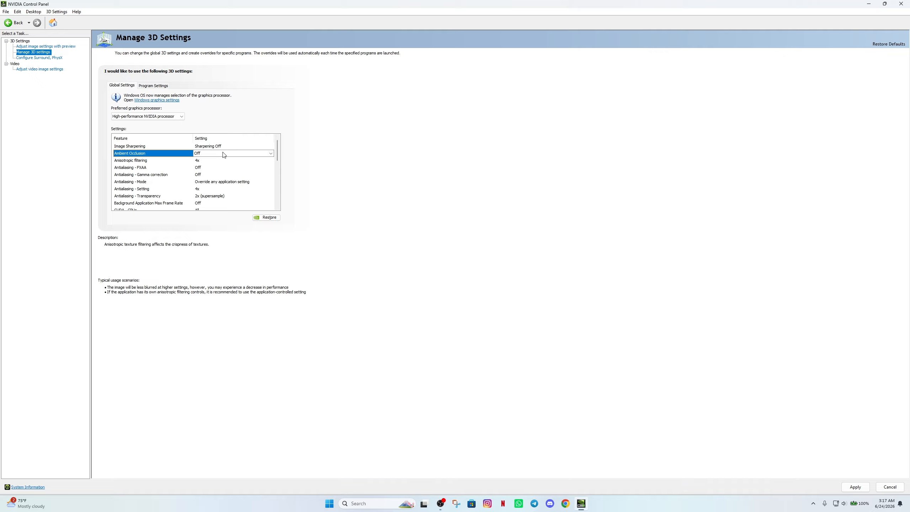
pyautogui.click(132, 161)
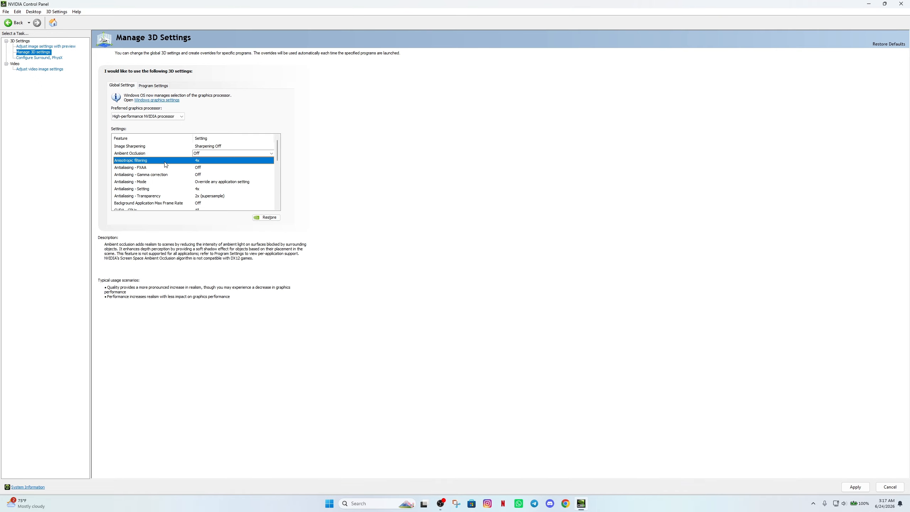
pyautogui.click(209, 162)
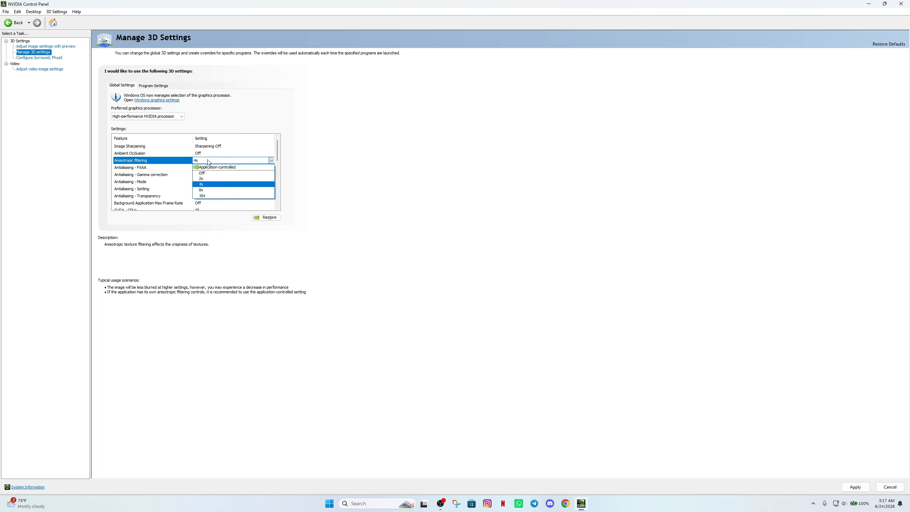
pyautogui.click(211, 167)
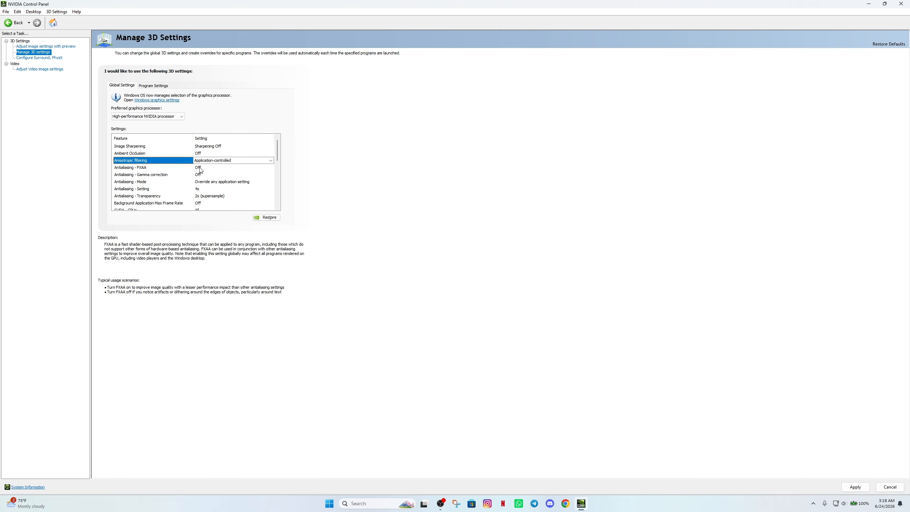
# Check the options for Antialiasing - FXAA and Antialiasing - Gamma correction, keeping both at Off
pyautogui.click(212, 167)
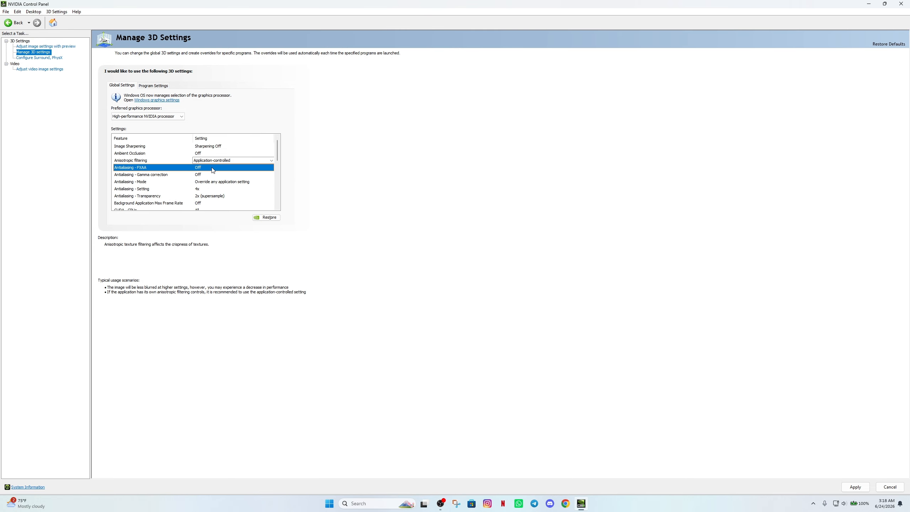
pyautogui.click(211, 168)
pyautogui.click(207, 174)
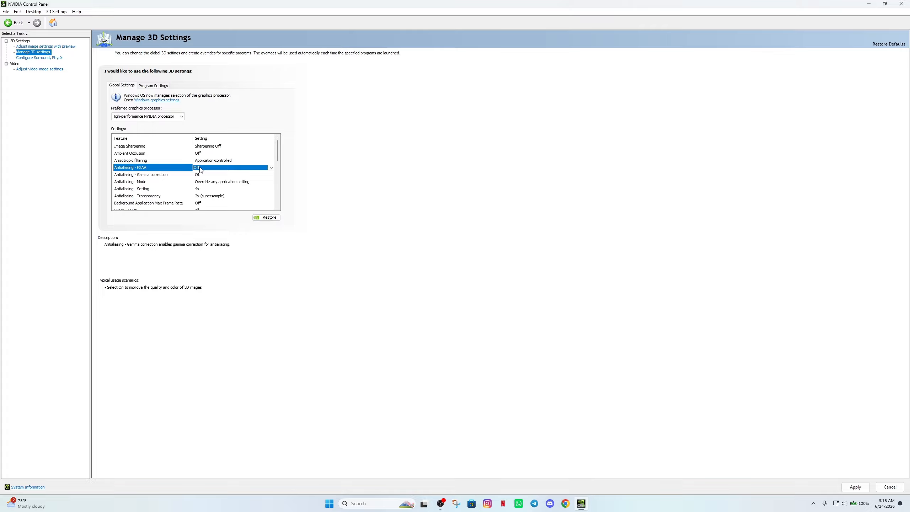
pyautogui.click(199, 168)
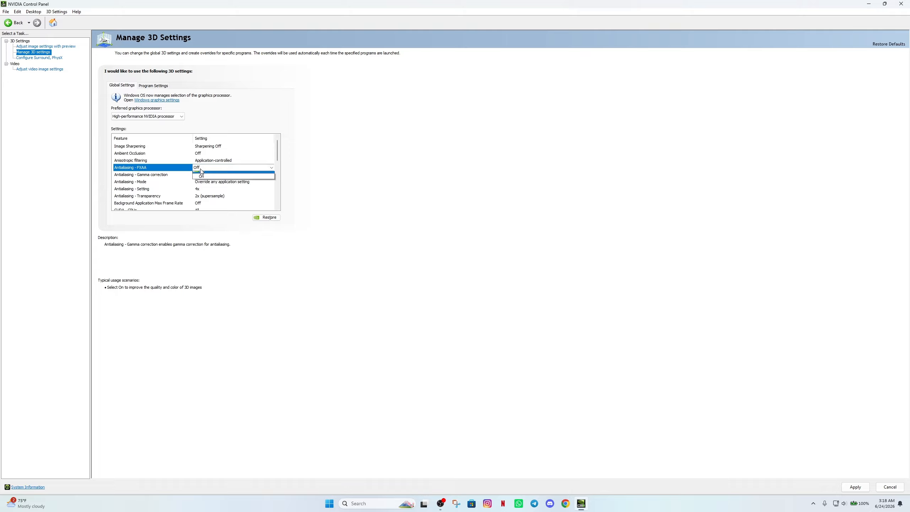
pyautogui.click(197, 175)
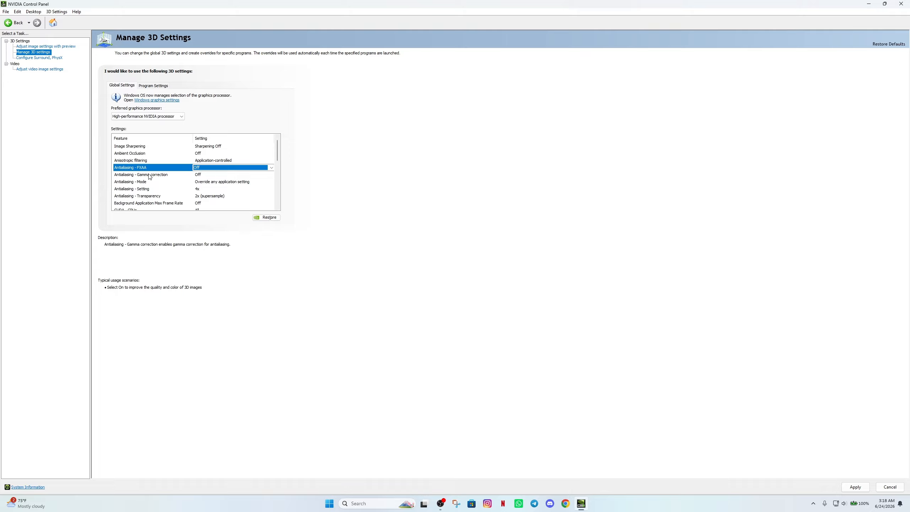
pyautogui.click(149, 175)
pyautogui.click(196, 175)
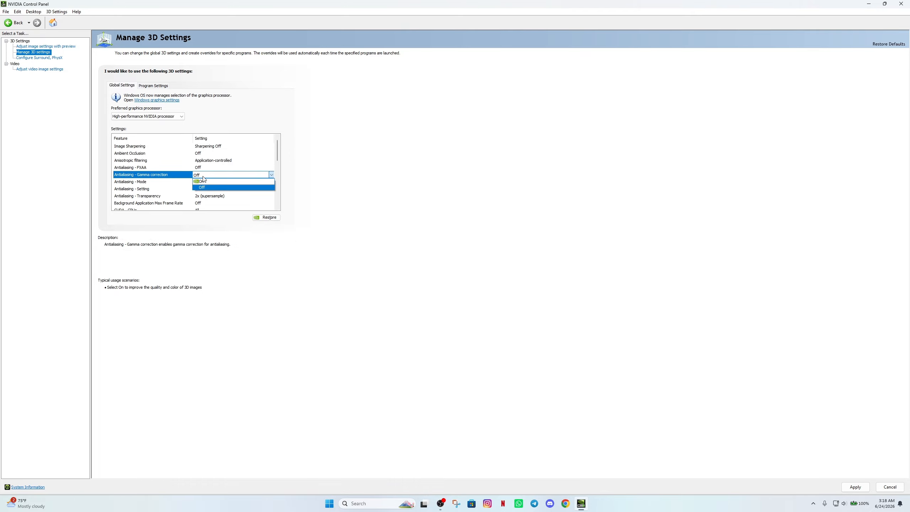
pyautogui.click(273, 171)
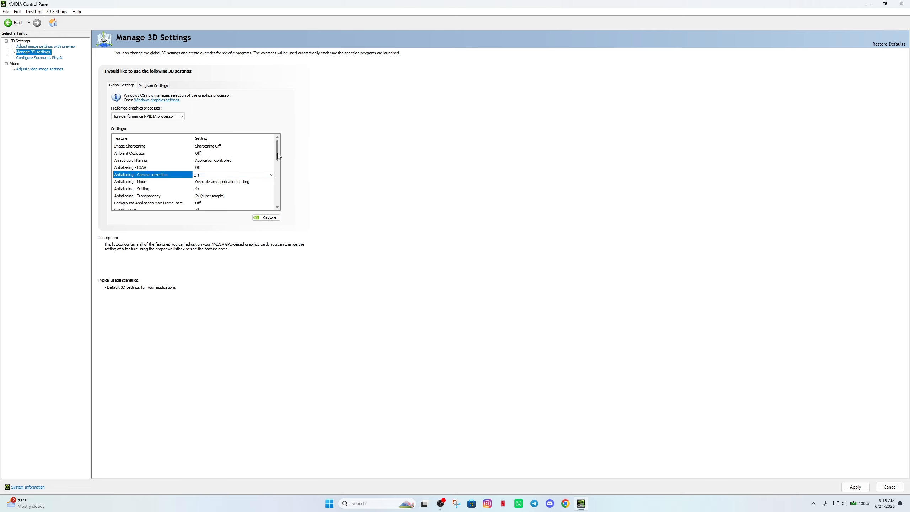
# Set Antialiasing - Mode to Off and keep Background Application Max Frame Rate at Off
pyautogui.moveTo(277, 153); pyautogui.dragTo(276, 162)
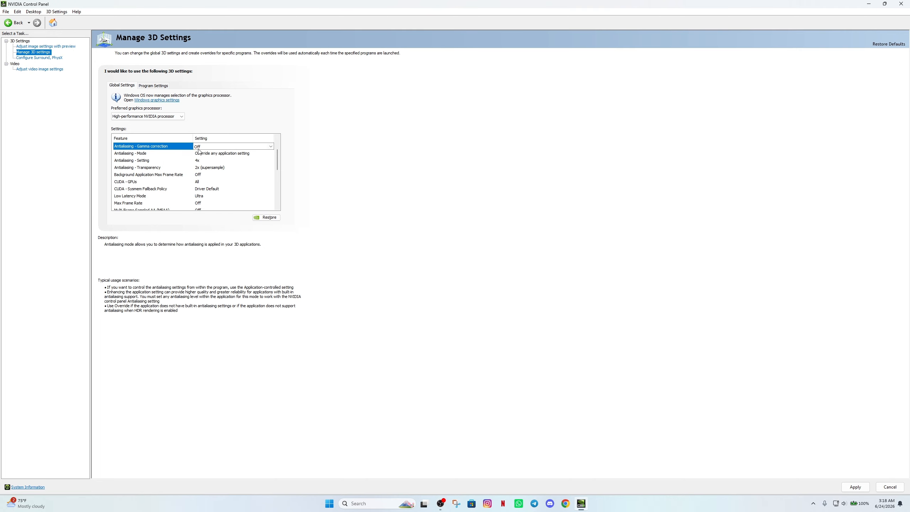
pyautogui.click(179, 154)
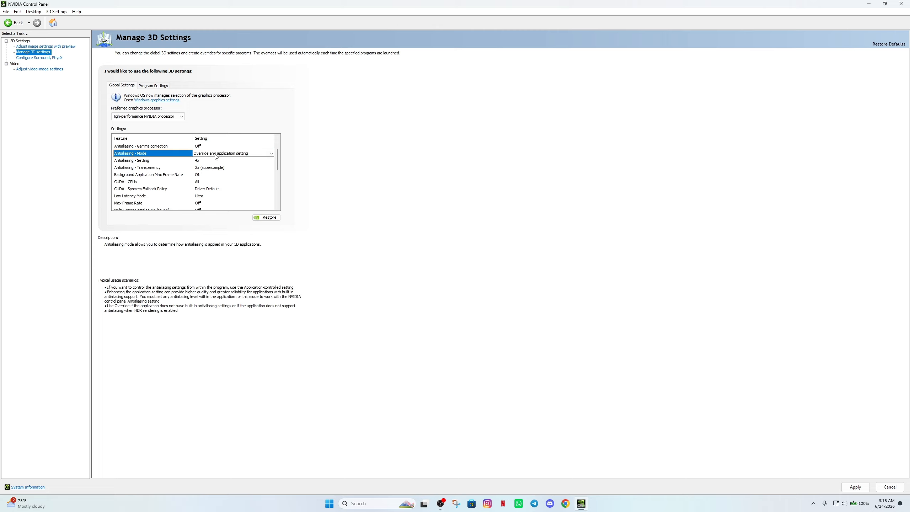
pyautogui.click(217, 154)
pyautogui.click(214, 169)
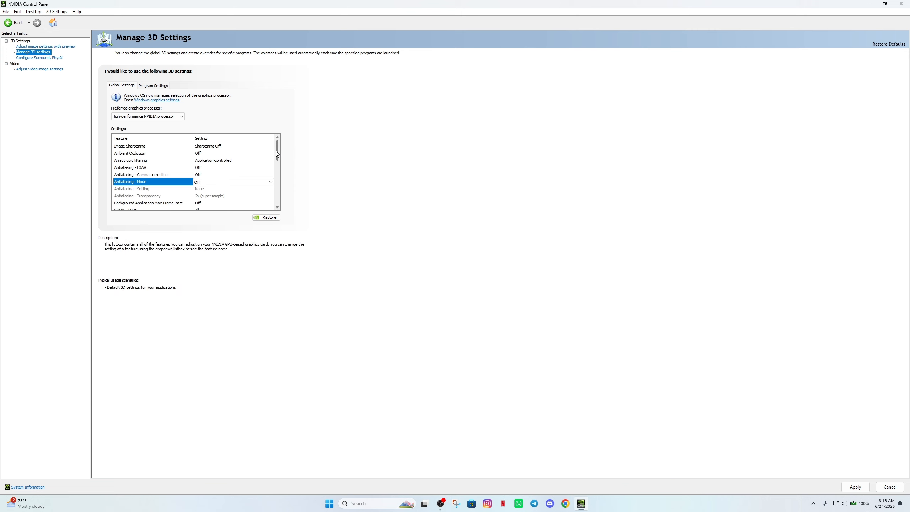
pyautogui.moveTo(276, 151); pyautogui.dragTo(277, 160)
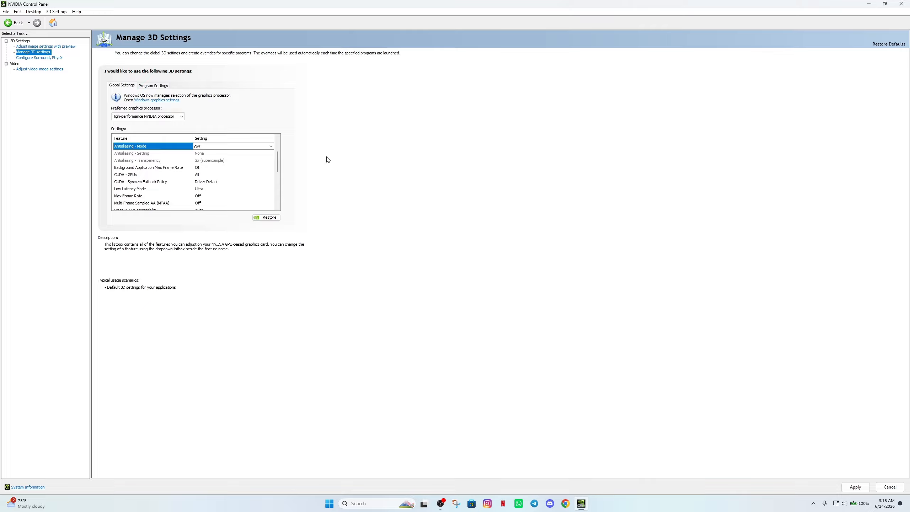
pyautogui.click(205, 170)
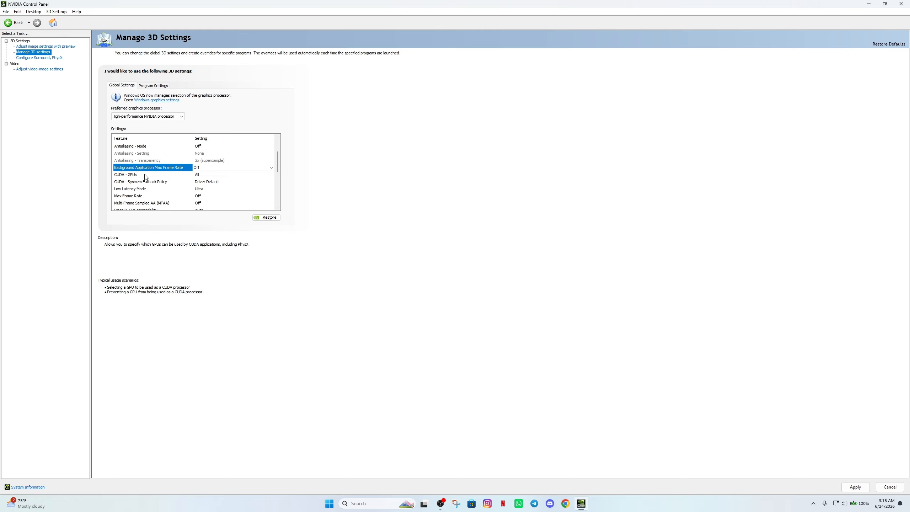
# Confirm the NVIDIA GeForce RTX 5070 Laptop GPU for CUDA - GPUs and keep CUDA - Sysmem Fallback Policy at Driver Default
pyautogui.click(200, 175)
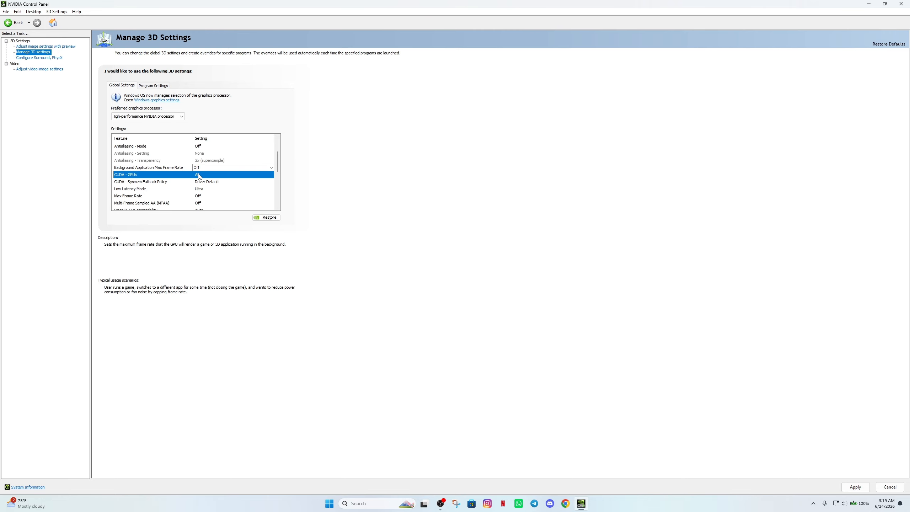
pyautogui.click(200, 175)
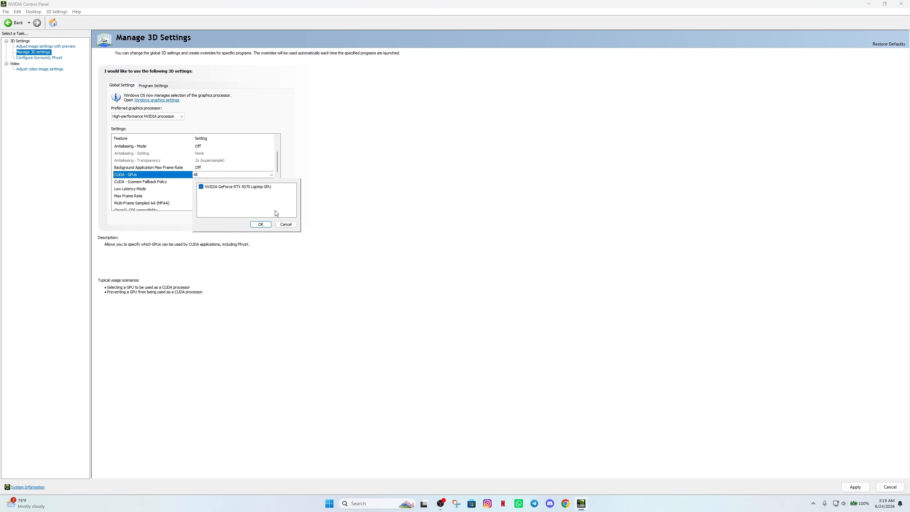
pyautogui.click(261, 224)
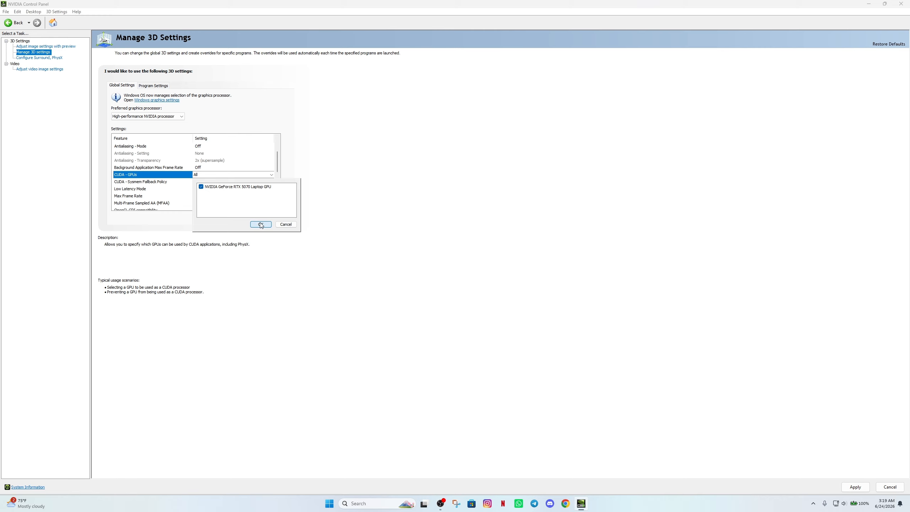
pyautogui.click(210, 175)
pyautogui.click(201, 187)
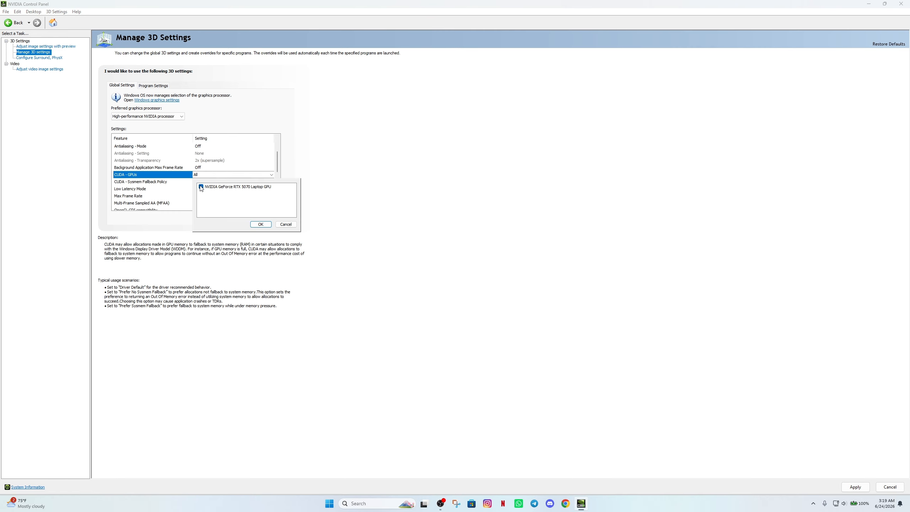
pyautogui.click(263, 224)
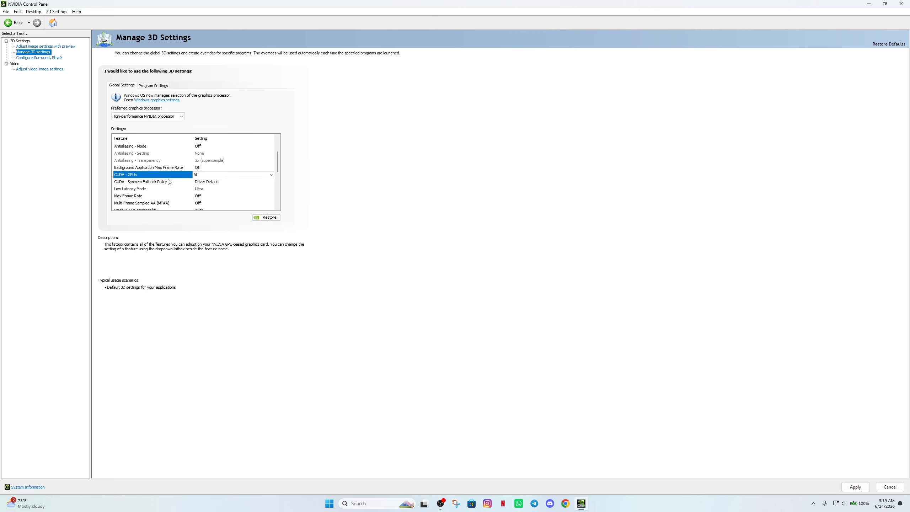
pyautogui.click(203, 181)
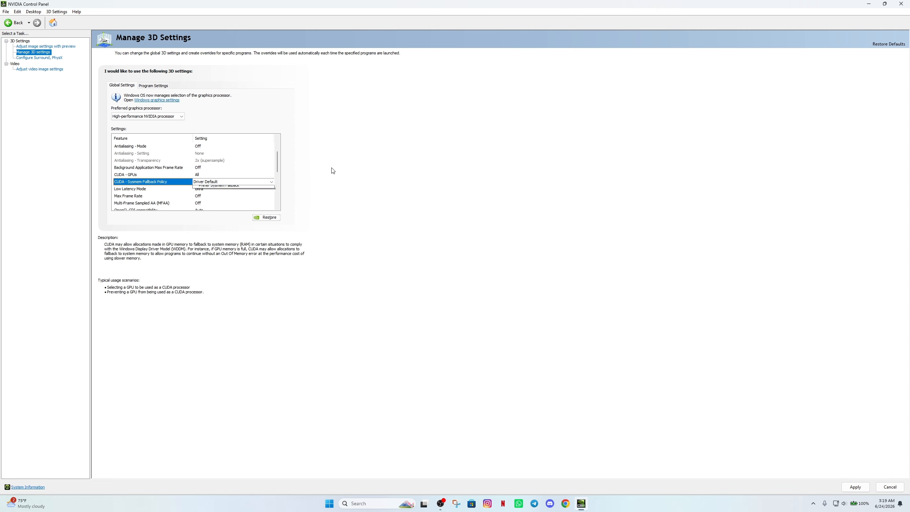
pyautogui.click(352, 170)
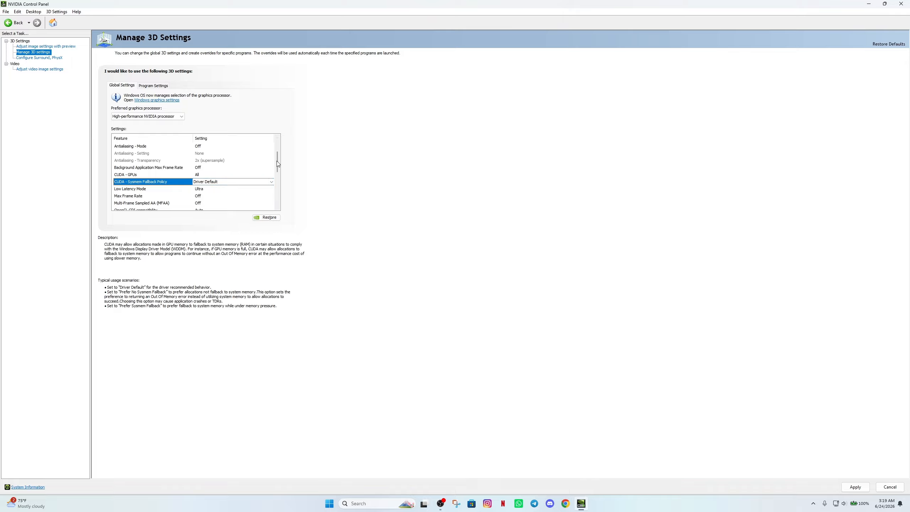
# Select Low Latency Mode and keep it at Ultra
pyautogui.moveTo(277, 163); pyautogui.dragTo(277, 170)
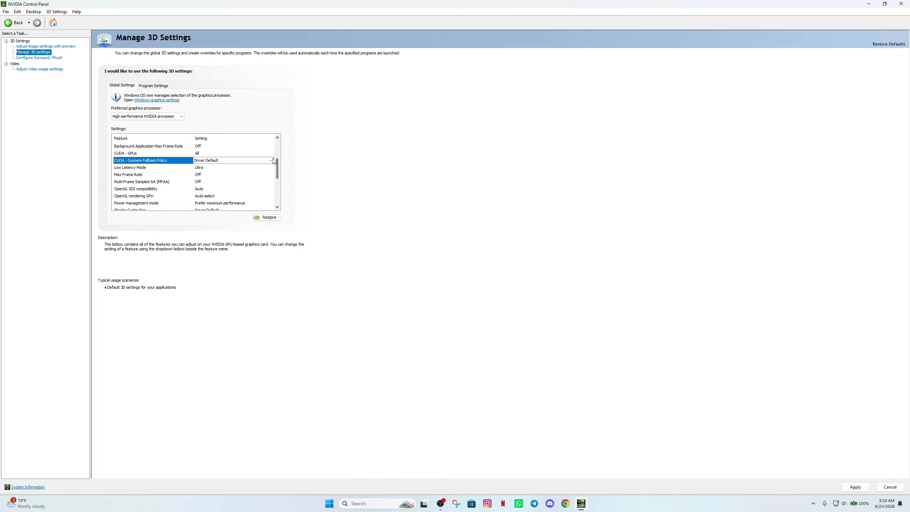
pyautogui.moveTo(135, 167)
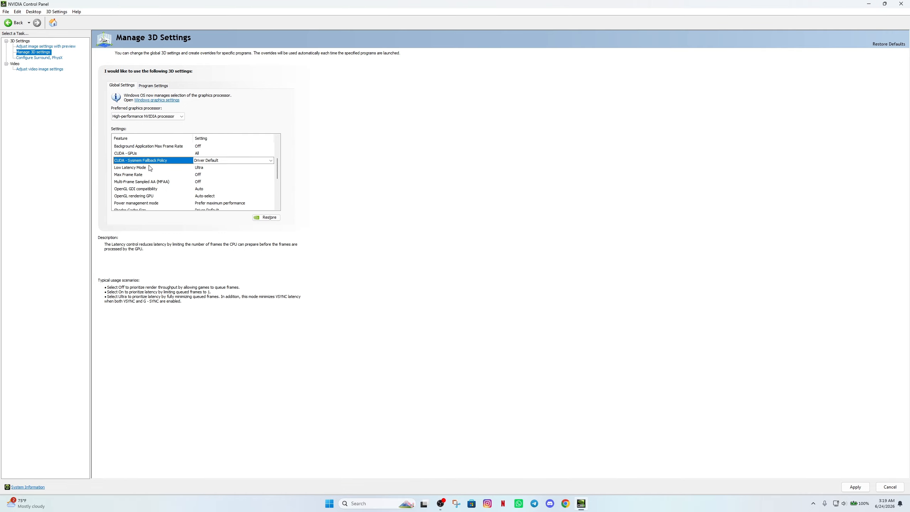
pyautogui.click(140, 169)
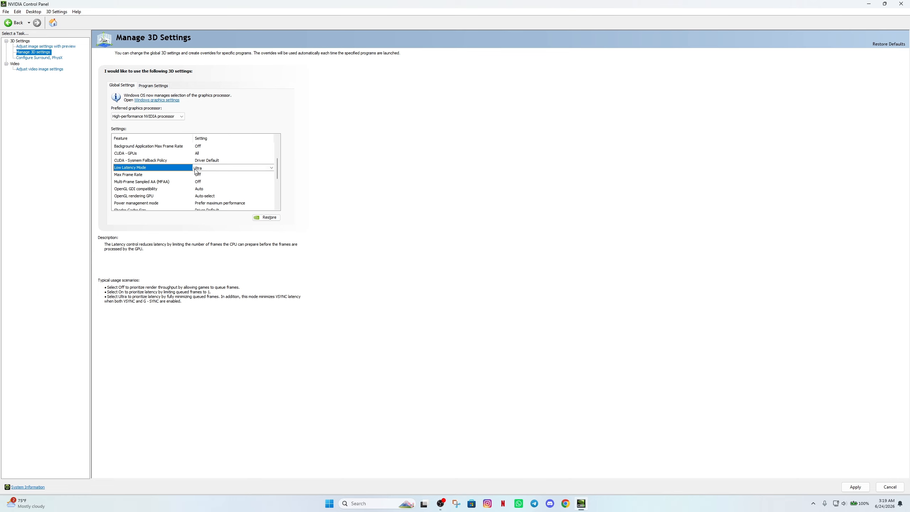
# Check Max Frame Rate and Multi-Frame Sampled AA (MFAA), keeping both at Off
pyautogui.click(173, 176)
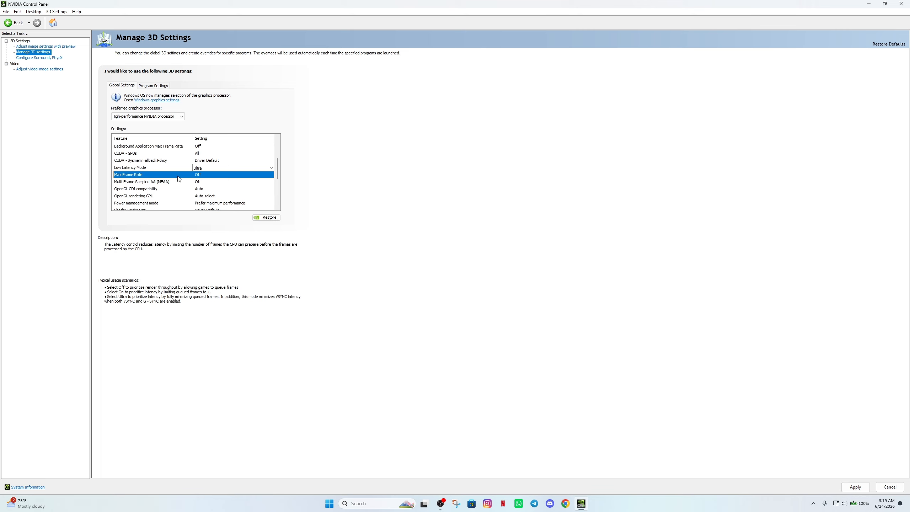
pyautogui.click(200, 178)
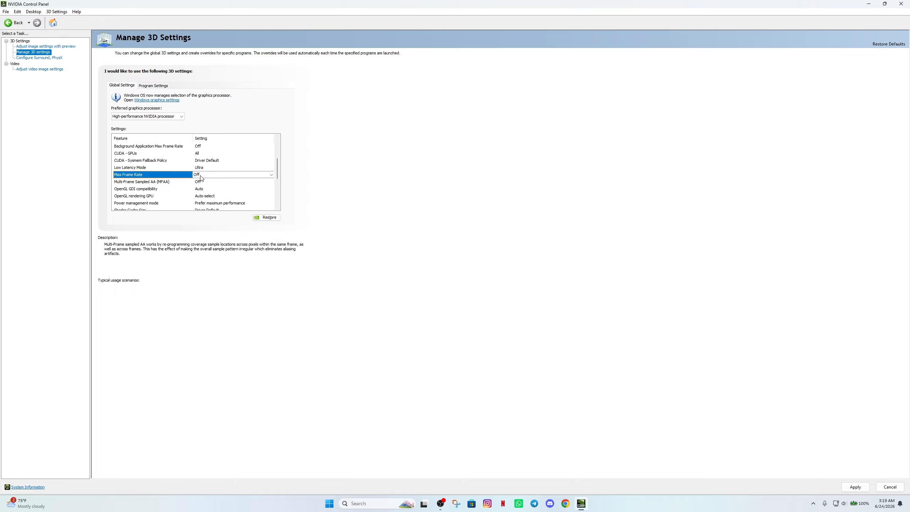
pyautogui.click(146, 185)
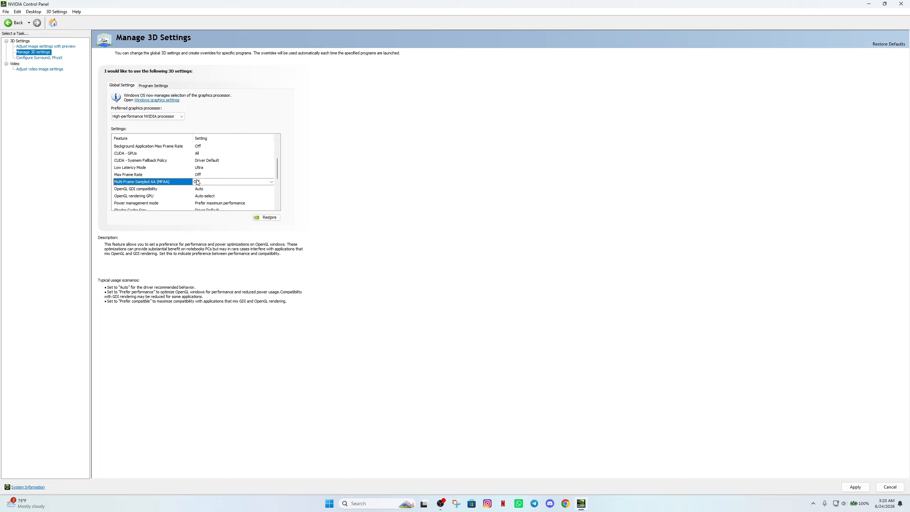
# Keep OpenGL GDI compatibility at Auto and set OpenGL rendering GPU to NVIDIA GeForce RTX 5070 Laptop GPU
pyautogui.click(147, 189)
pyautogui.click(154, 189)
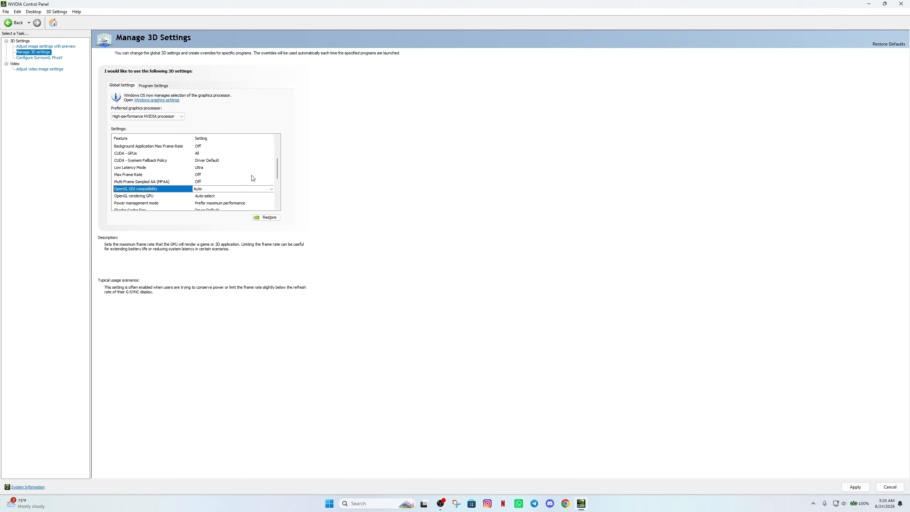
pyautogui.moveTo(275, 170); pyautogui.dragTo(276, 184)
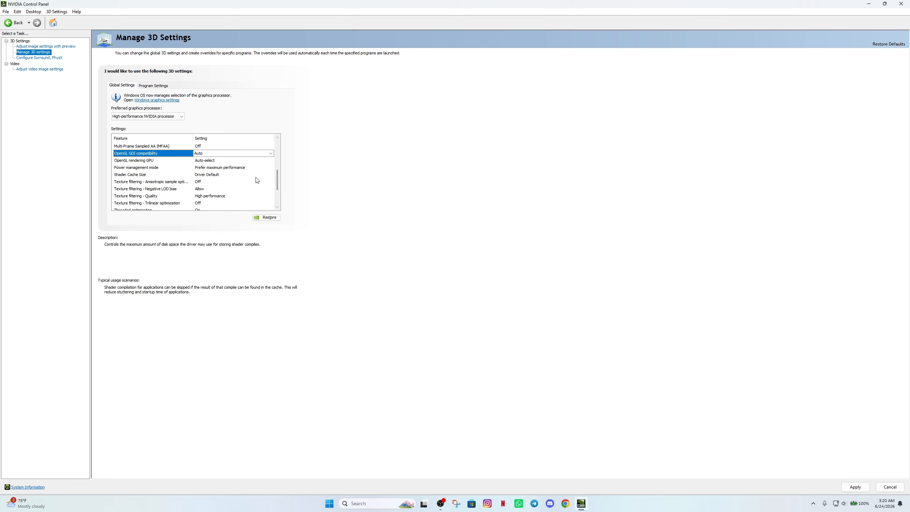
pyautogui.click(139, 162)
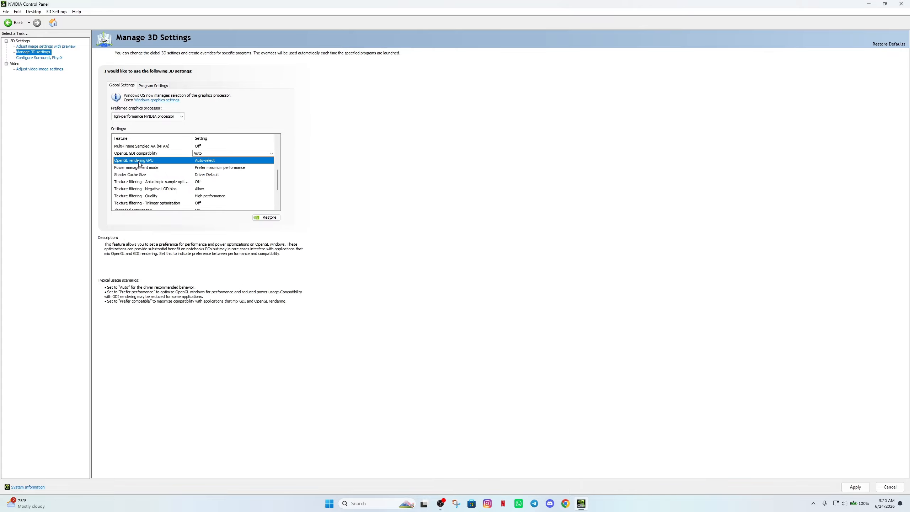
pyautogui.click(224, 161)
pyautogui.click(225, 175)
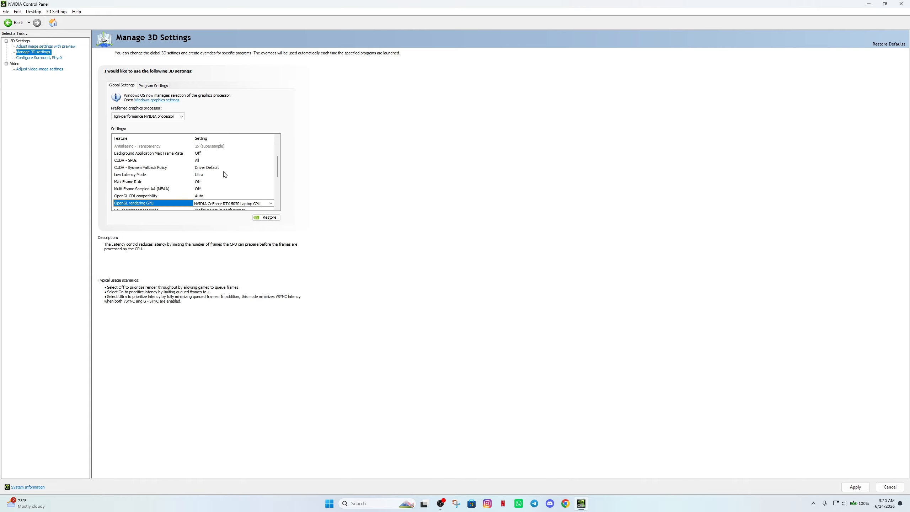
# Check Power management mode and Shader Cache Size, keeping them at Prefer maximum performance and Driver Default
pyautogui.moveTo(278, 165); pyautogui.dragTo(278, 181)
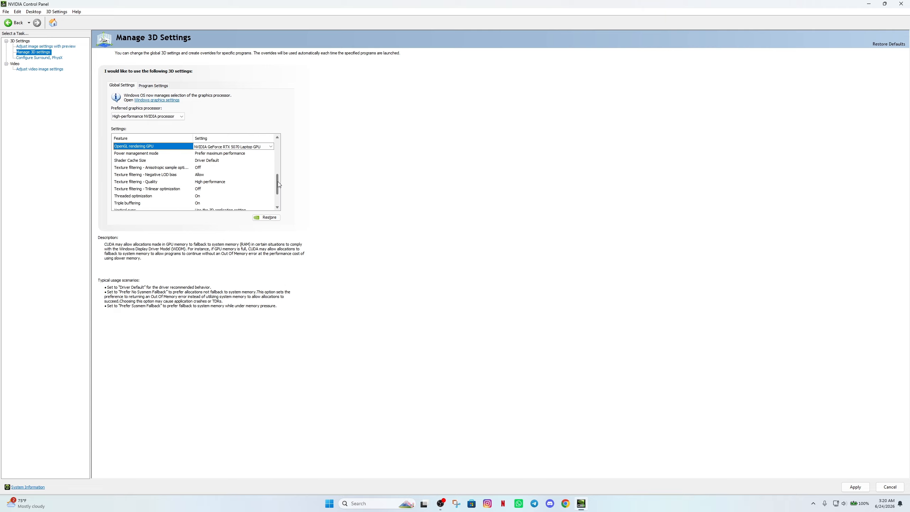
pyautogui.click(158, 155)
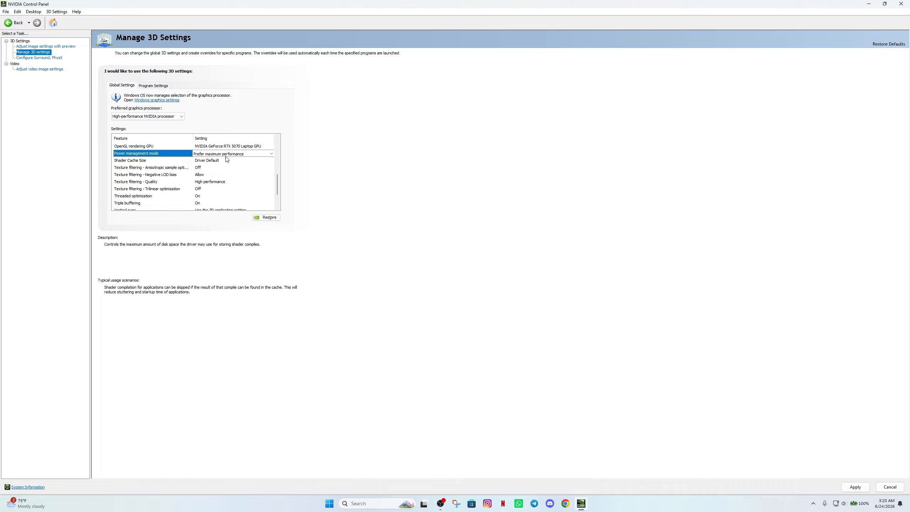
pyautogui.click(183, 162)
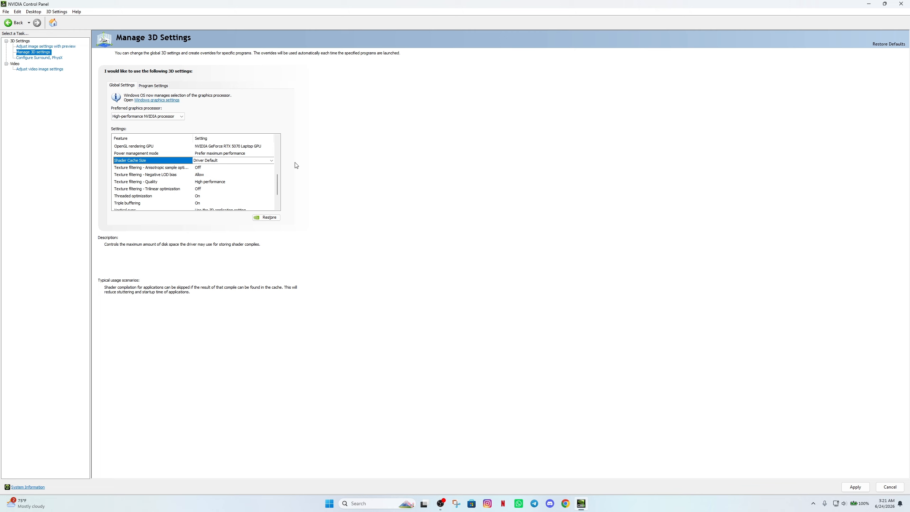
# Set Texture filtering - Anisotropic sample optimization to On
pyautogui.click(169, 168)
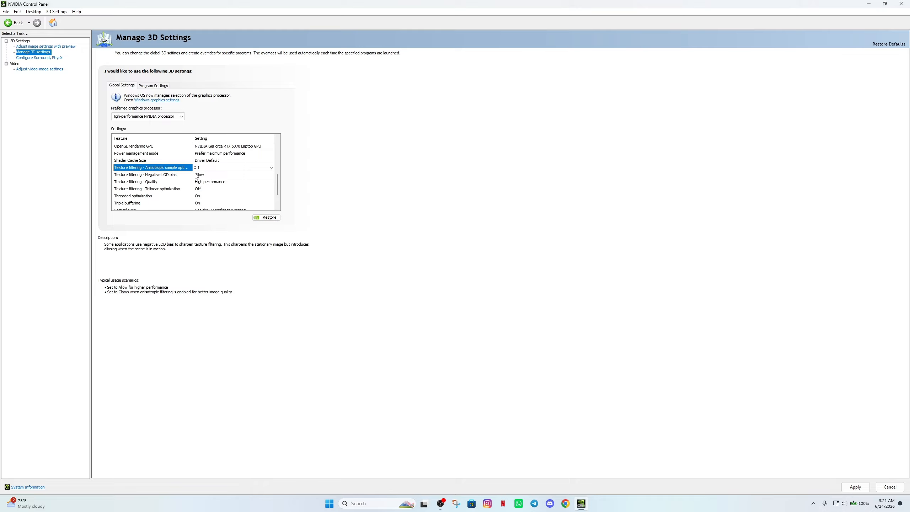
pyautogui.click(201, 169)
pyautogui.click(200, 182)
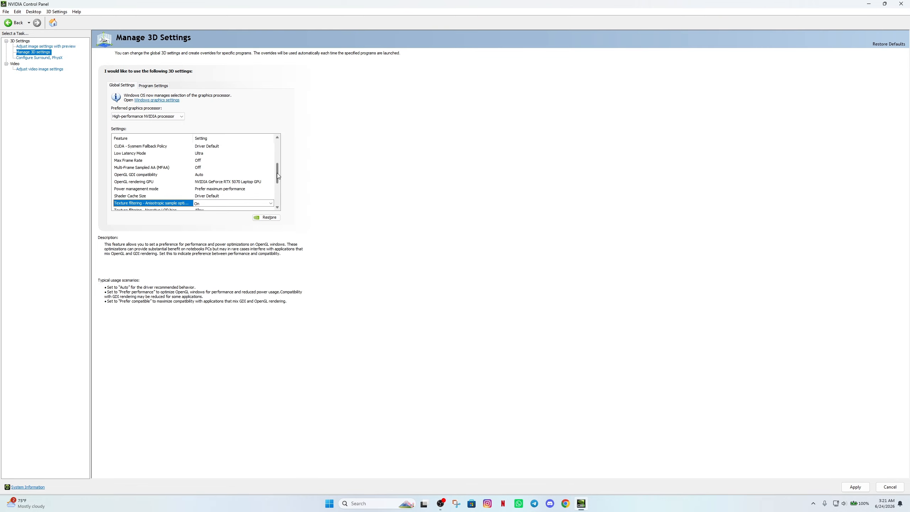
# Check Texture filtering - Negative LOD bias and Quality, keeping them at Allow and High performance
pyautogui.scroll(-3, 278, 173)
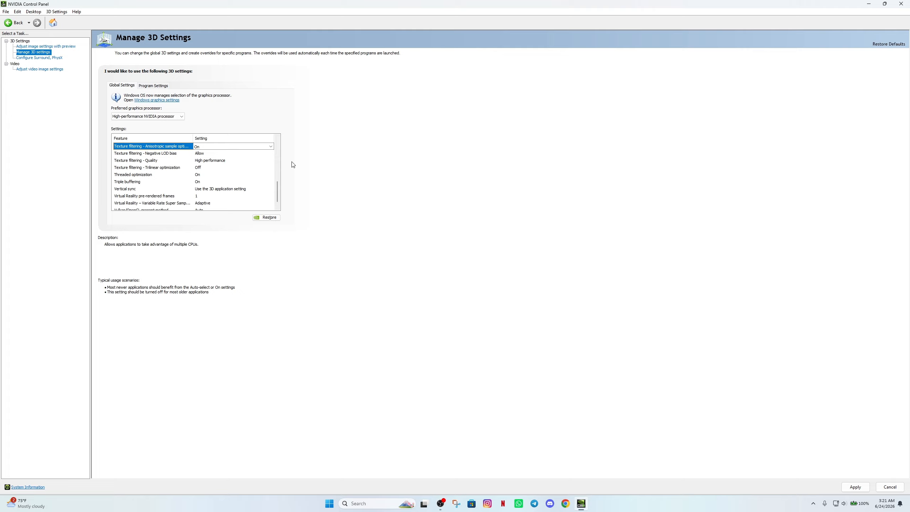
pyautogui.click(165, 156)
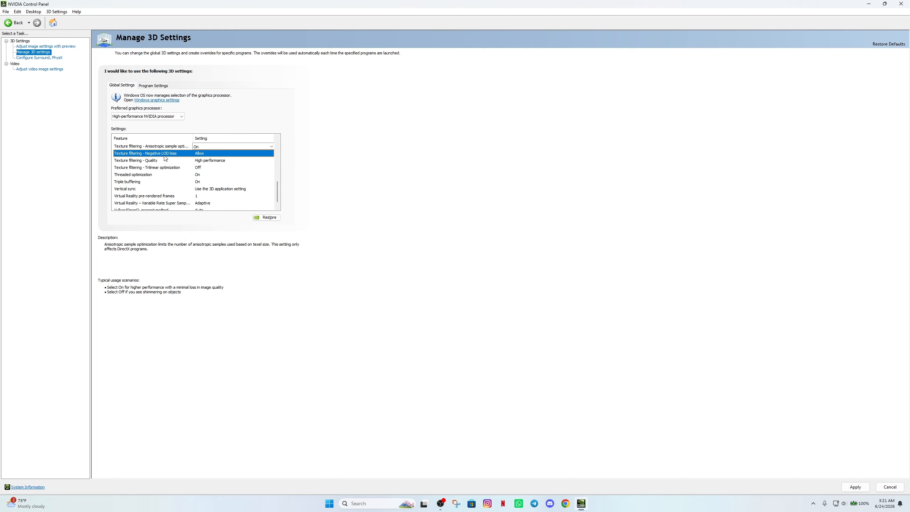
pyautogui.click(204, 155)
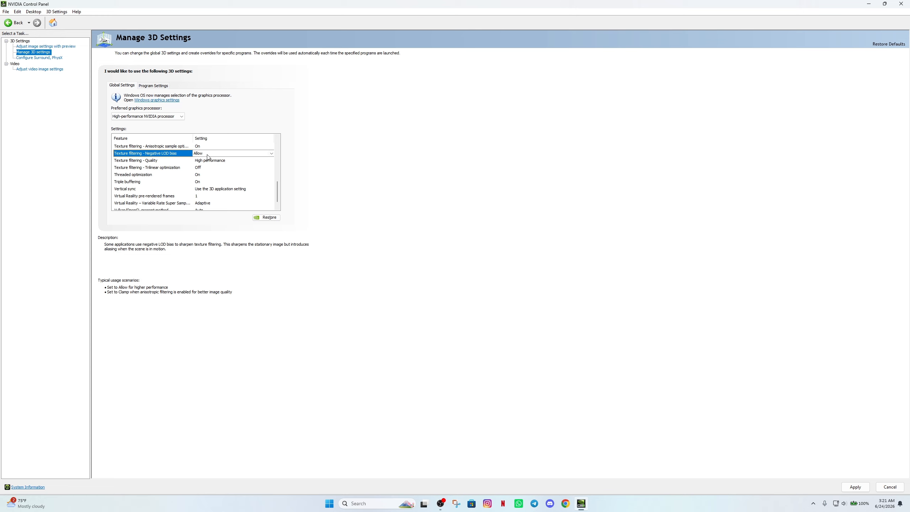
pyautogui.click(142, 163)
pyautogui.click(209, 163)
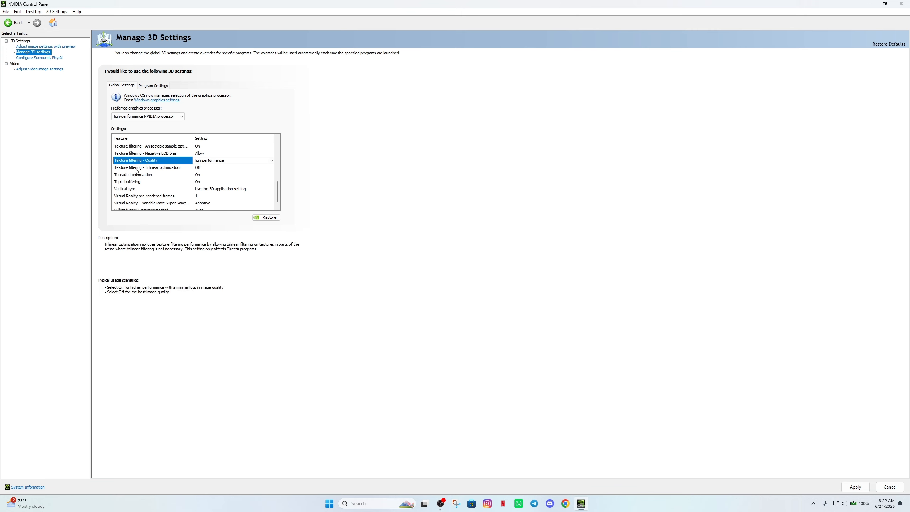
# Check Texture filtering - Trilinear optimization and Threaded optimization, keeping them at Off and On respectively
pyautogui.click(175, 168)
pyautogui.click(227, 168)
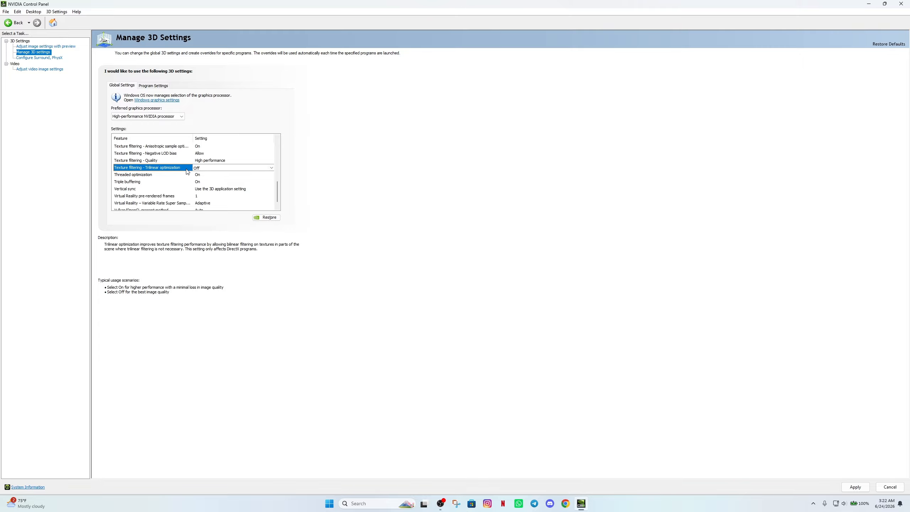
pyautogui.moveTo(159, 174)
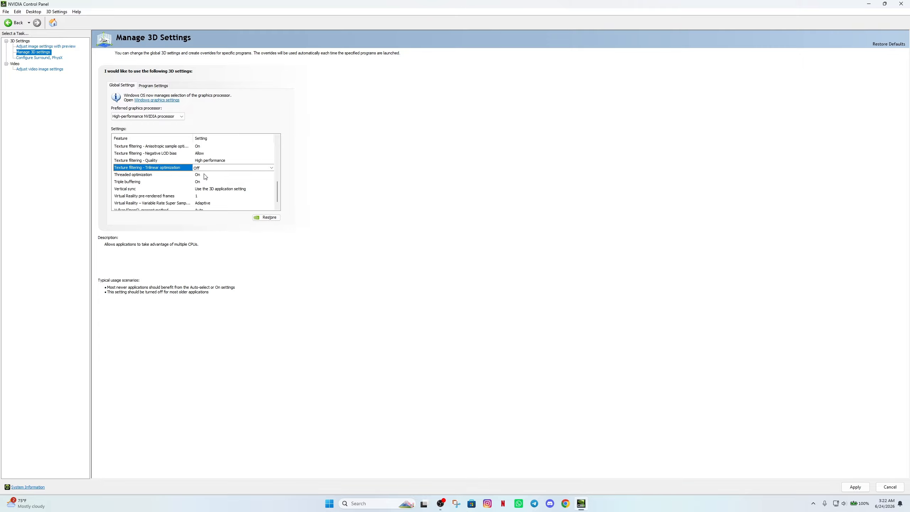
pyautogui.click(142, 176)
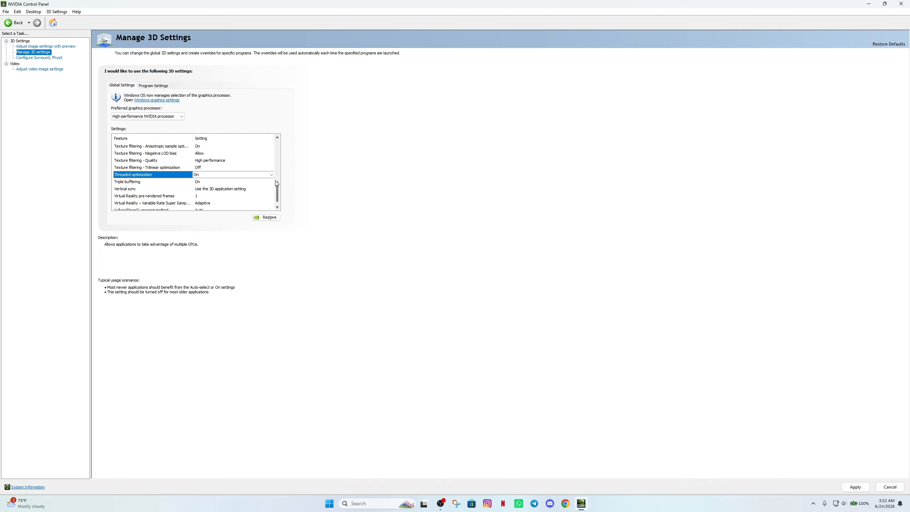
# Set Triple buffering to Off in the global 3D settings
pyautogui.moveTo(277, 185); pyautogui.dragTo(278, 189)
pyautogui.moveTo(245, 189)
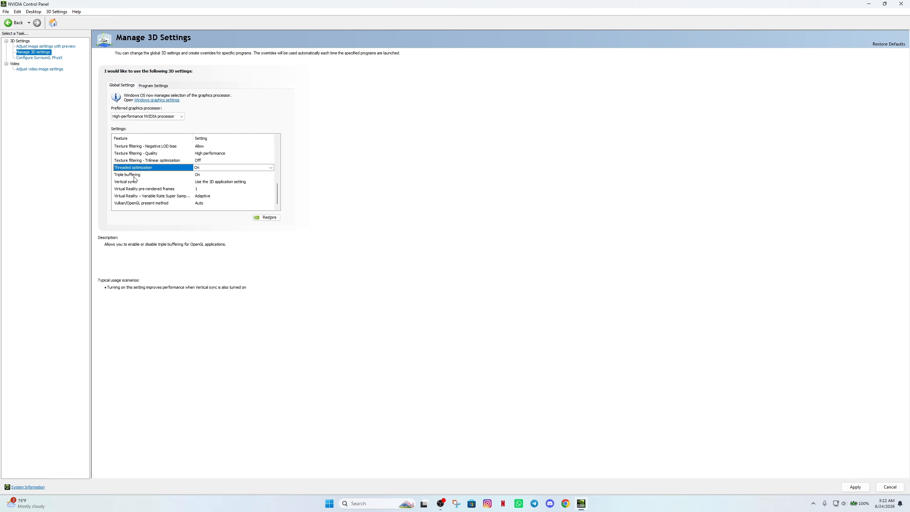
pyautogui.click(187, 176)
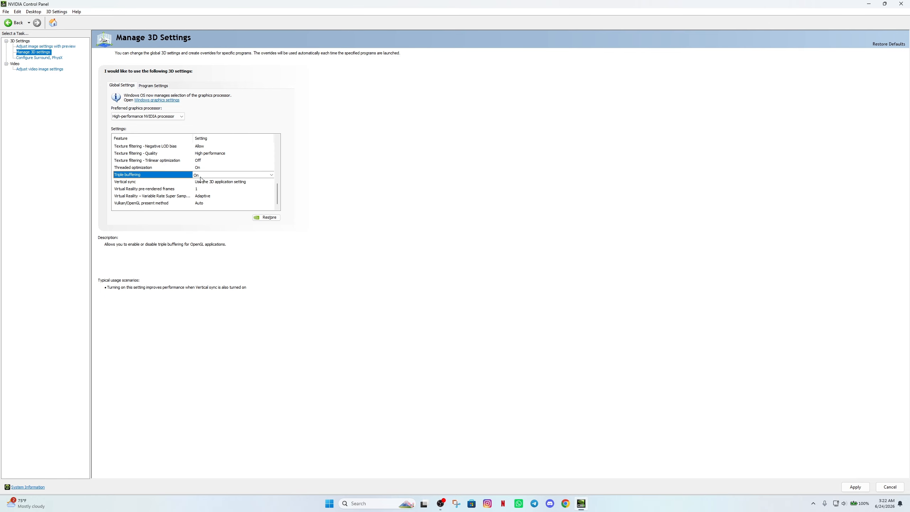
pyautogui.click(200, 175)
pyautogui.click(201, 181)
pyautogui.scroll(2, 200, 181)
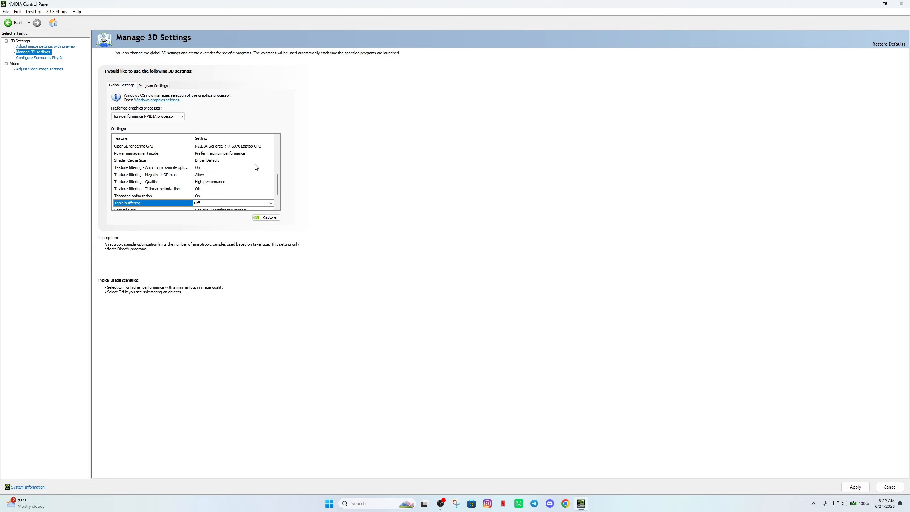
# Set Vertical sync to Off in the global 3D settings
pyautogui.moveTo(279, 183); pyautogui.dragTo(281, 199)
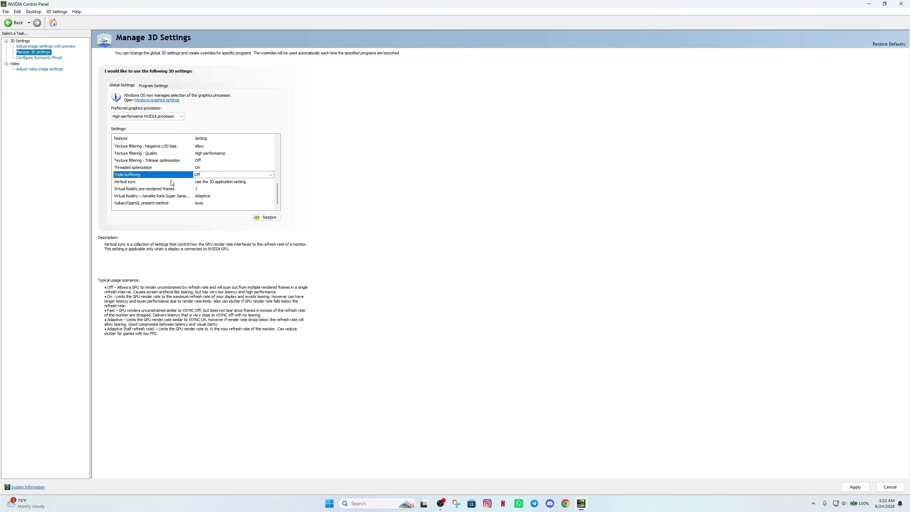
pyautogui.click(203, 183)
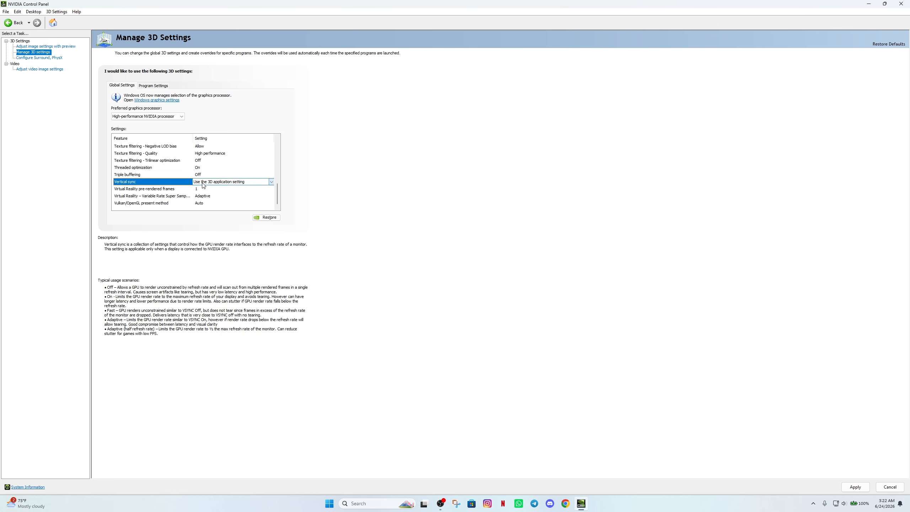
pyautogui.click(203, 183)
pyautogui.click(201, 195)
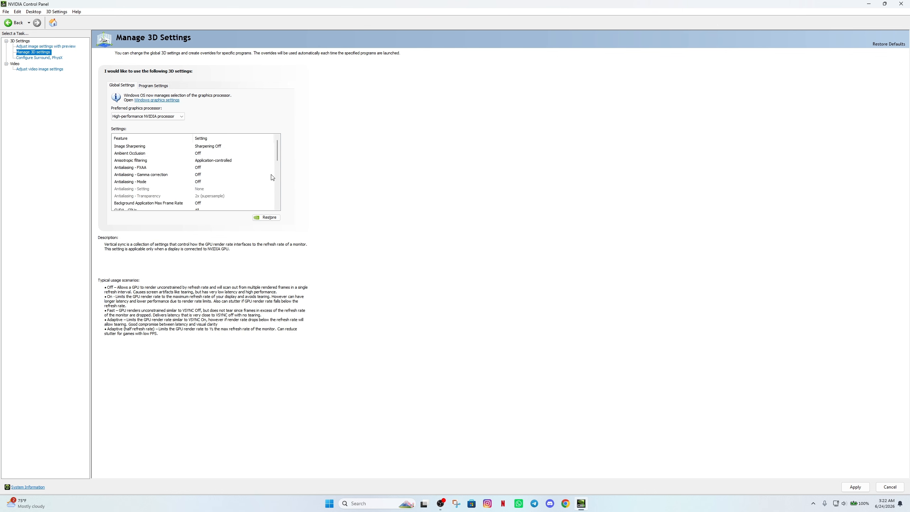
# Keep Virtual Reality pre-rendered frames at 1 and set Virtual Reality - Variable Rate Super Sampling to Off
pyautogui.scroll(-7, 270, 175)
pyautogui.scroll(-1, 278, 189)
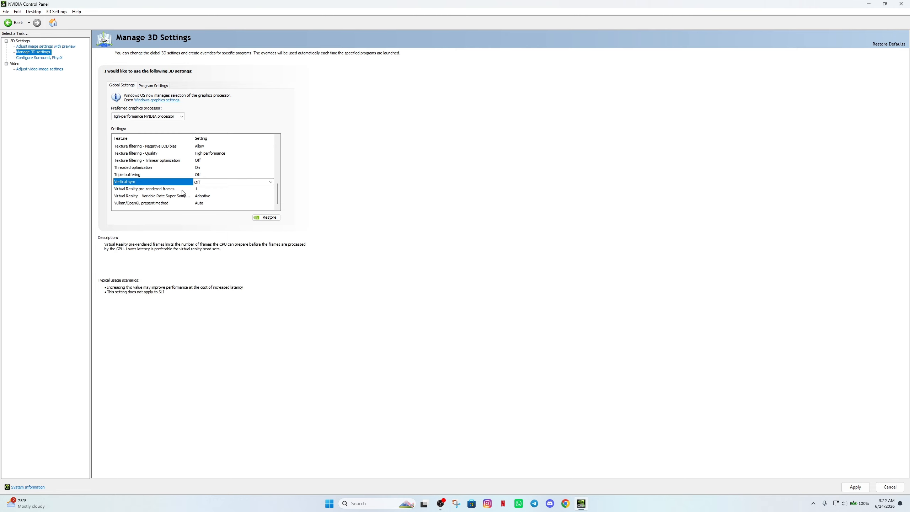
pyautogui.click(203, 191)
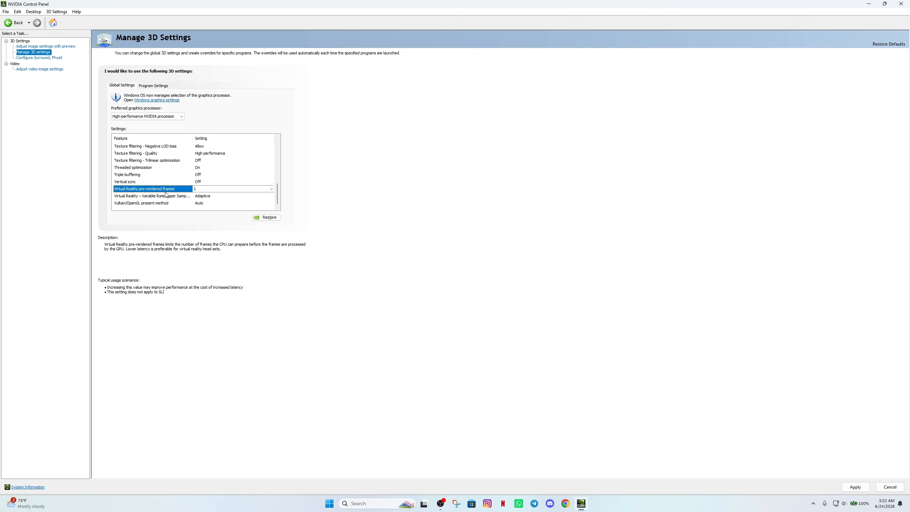
pyautogui.moveTo(160, 198)
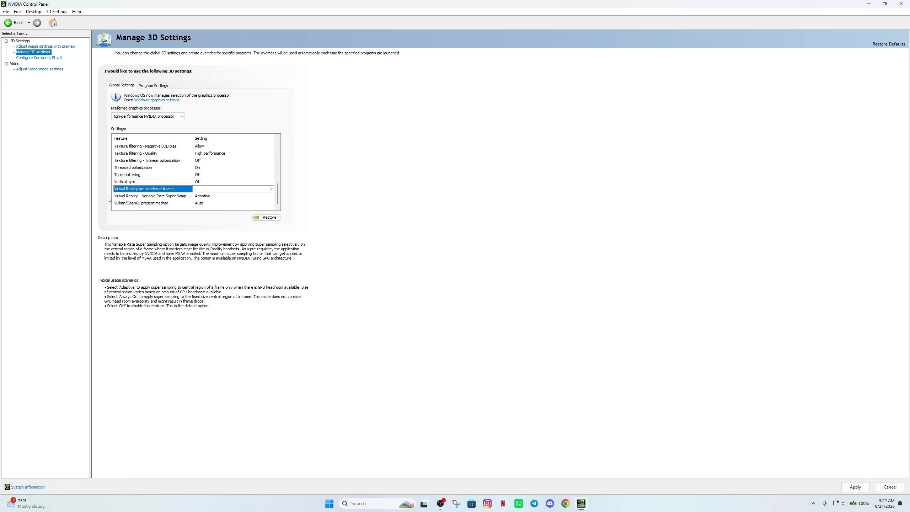
pyautogui.click(146, 198)
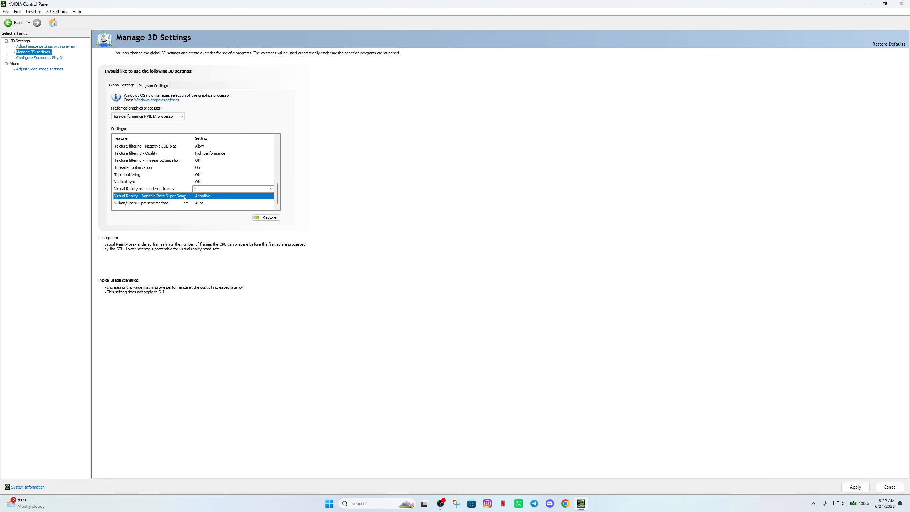
pyautogui.click(205, 197)
pyautogui.click(208, 203)
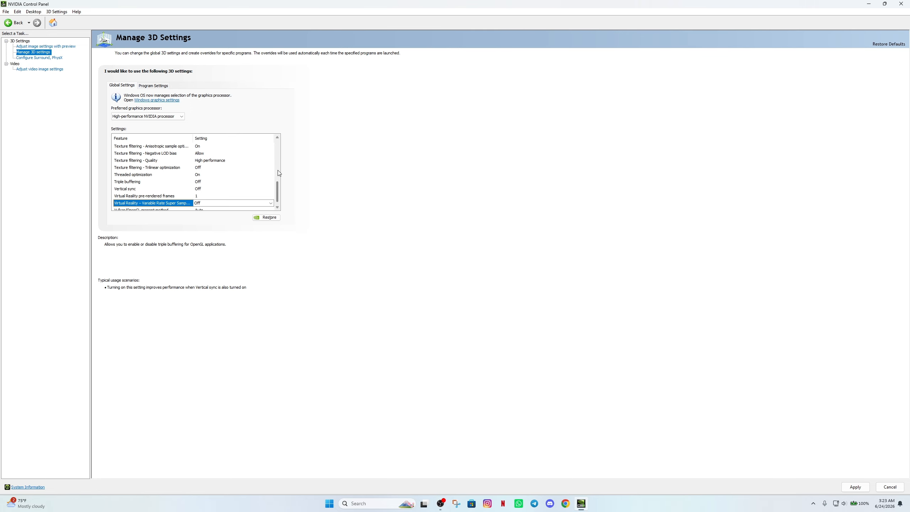
# Keep Vulkan/OpenGL present method at Auto and apply the changed 3D settings
pyautogui.scroll(-1, 275, 195)
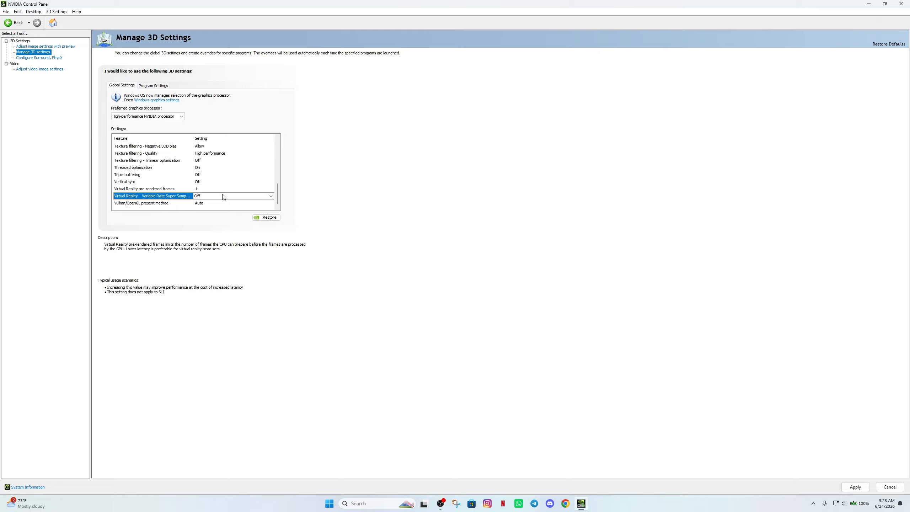
pyautogui.click(152, 206)
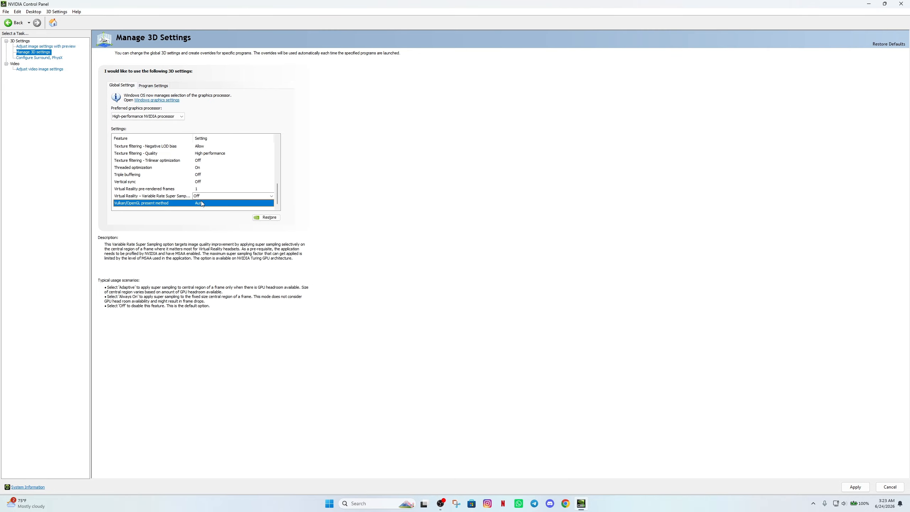
pyautogui.click(210, 204)
pyautogui.click(210, 211)
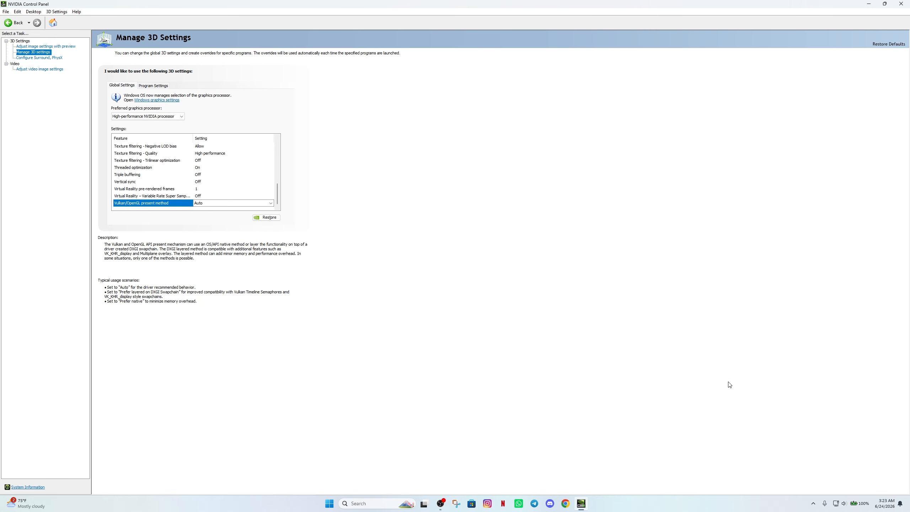
# Minimize NVIDIA Control Panel, then switch to the NVIDIA app's Drivers page from the desktop
pyautogui.click(869, 4)
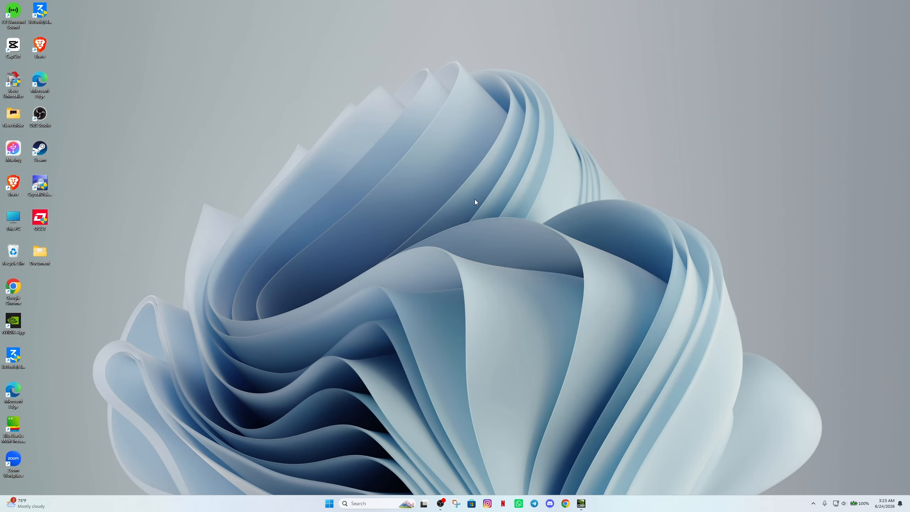
pyautogui.rightClick(476, 201)
pyautogui.click(498, 310)
pyautogui.click(500, 261)
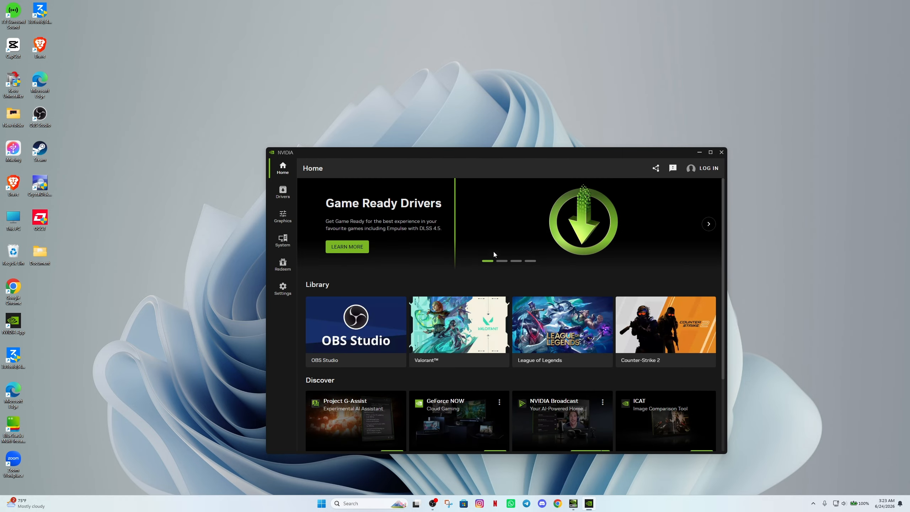
pyautogui.click(282, 192)
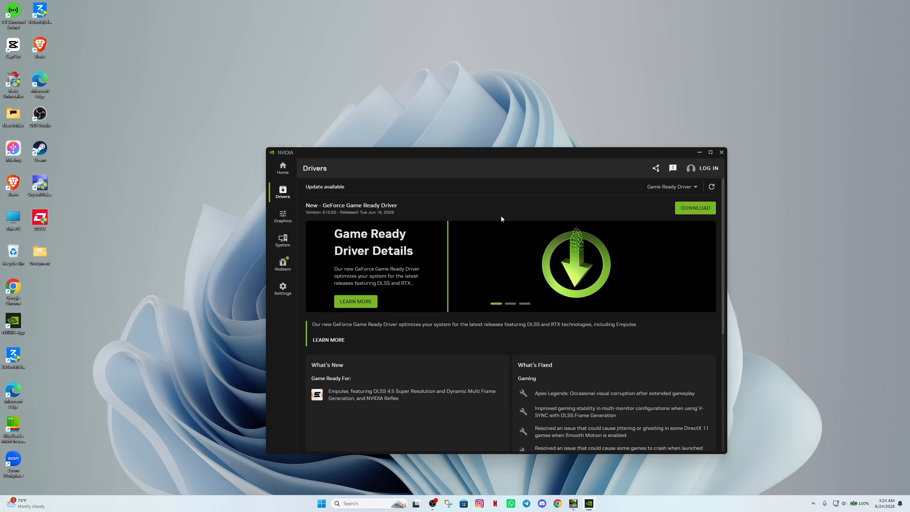
pyautogui.moveTo(503, 151); pyautogui.dragTo(443, 164)
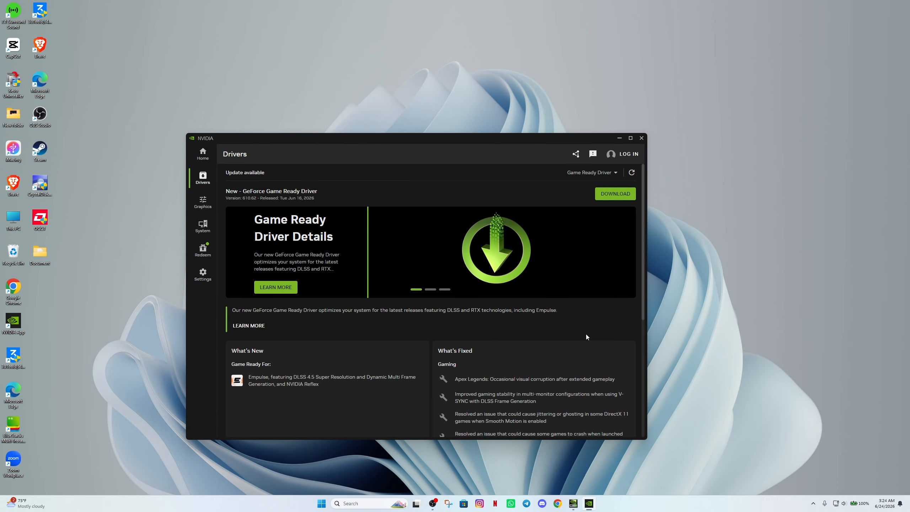